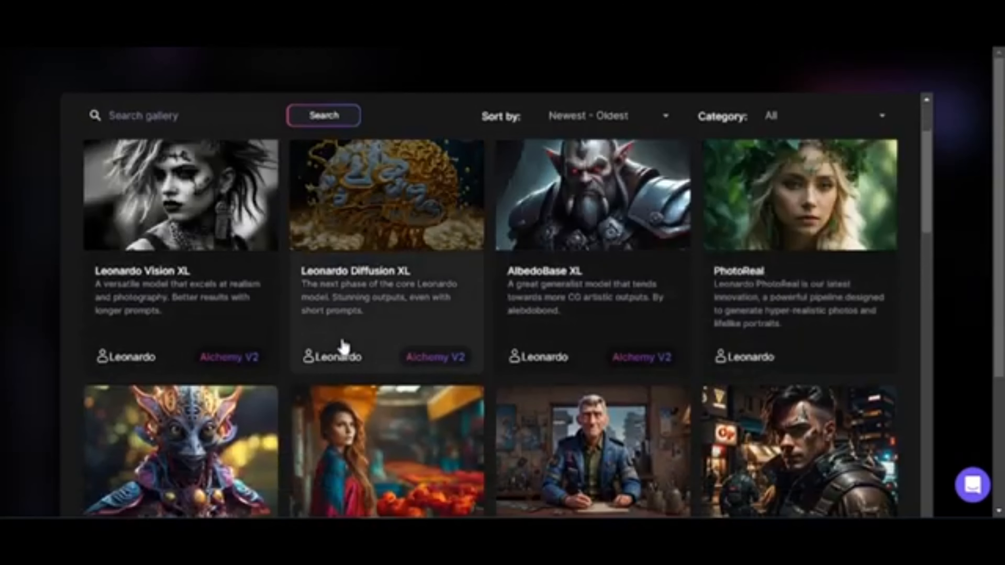
Step: Pick the PhotoReal model from the Leonardo.Ai gallery and return to generation with the 'computer hacker boy' prompt
scroll(341, 353, "down", 3)
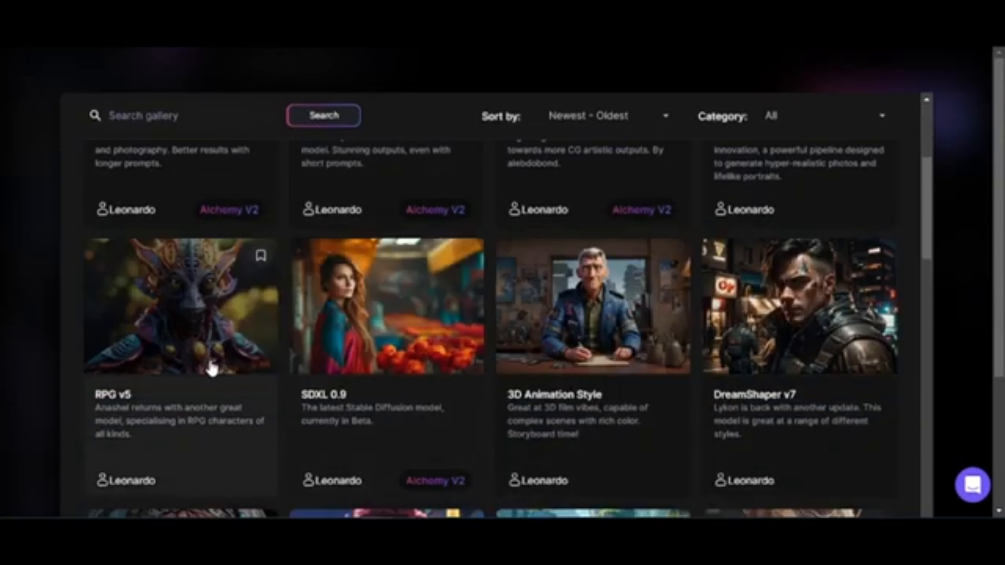
scroll(404, 347, "down", 3)
scroll(408, 349, "down", 3)
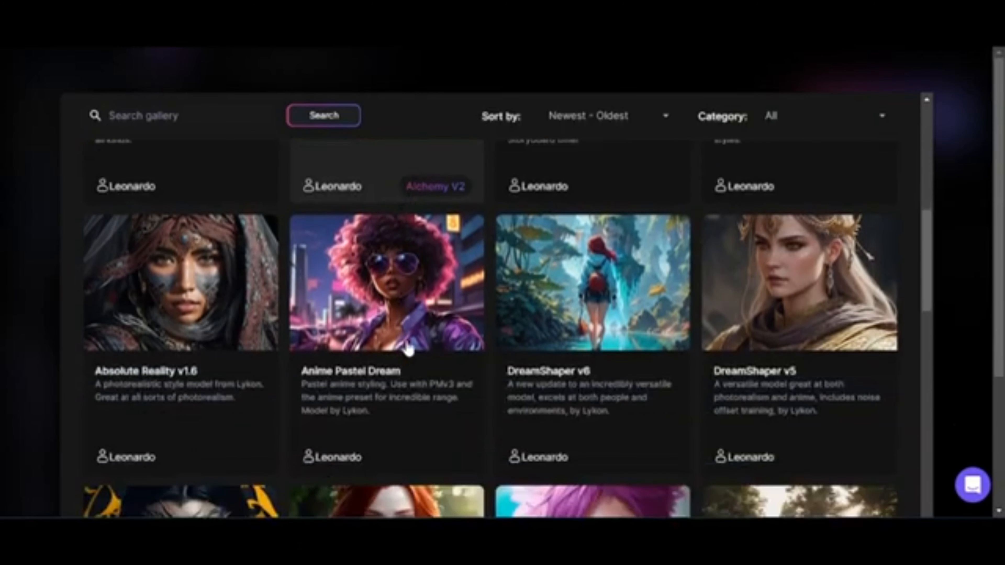
scroll(602, 318, "down", 1)
scroll(602, 319, "up", 15)
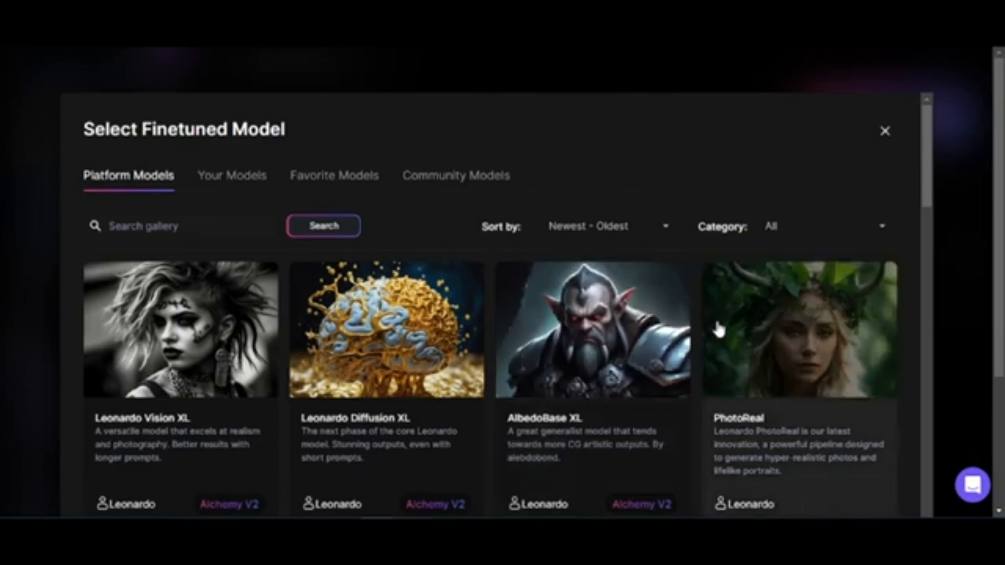
left_click(732, 326)
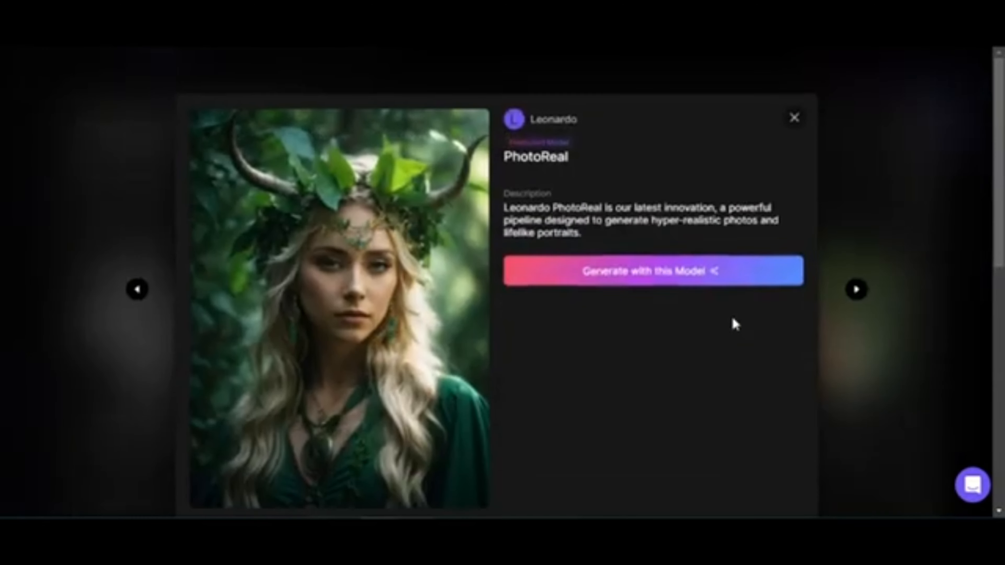
left_click(684, 283)
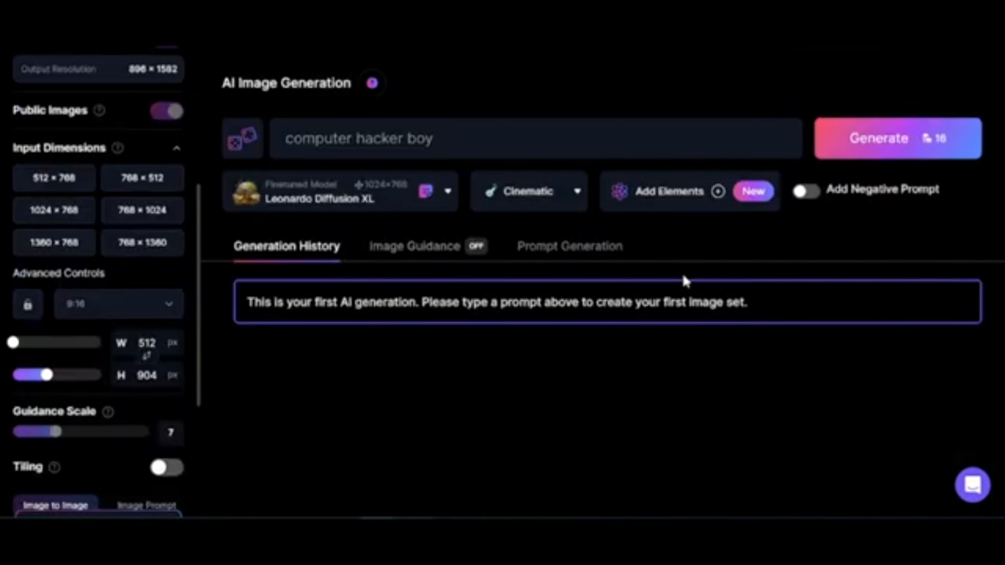
Step: Generate two 512×904 Cinematic images of the computer hacker boy for 16 tokens
scroll(95, 285, "up", 6)
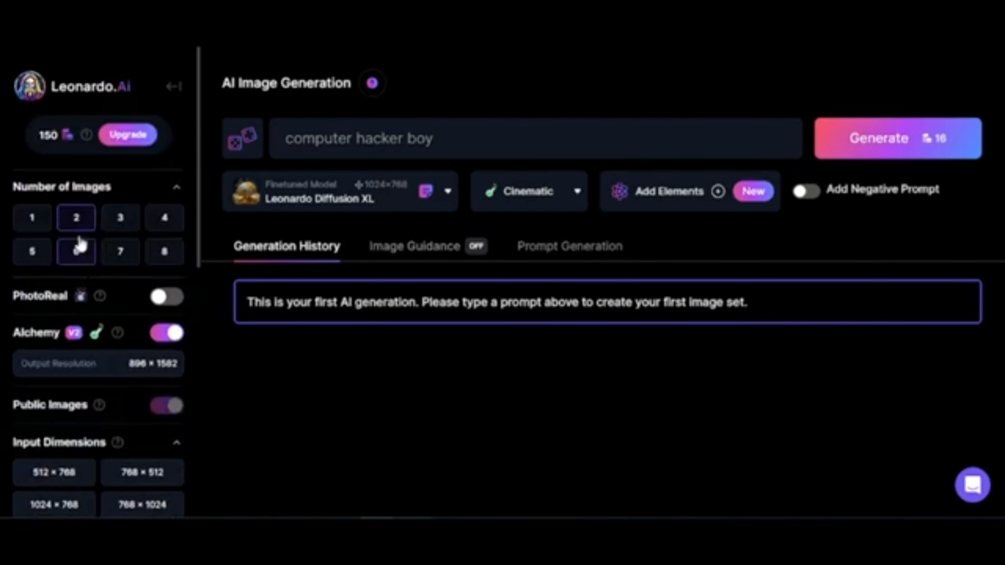
left_click(906, 148)
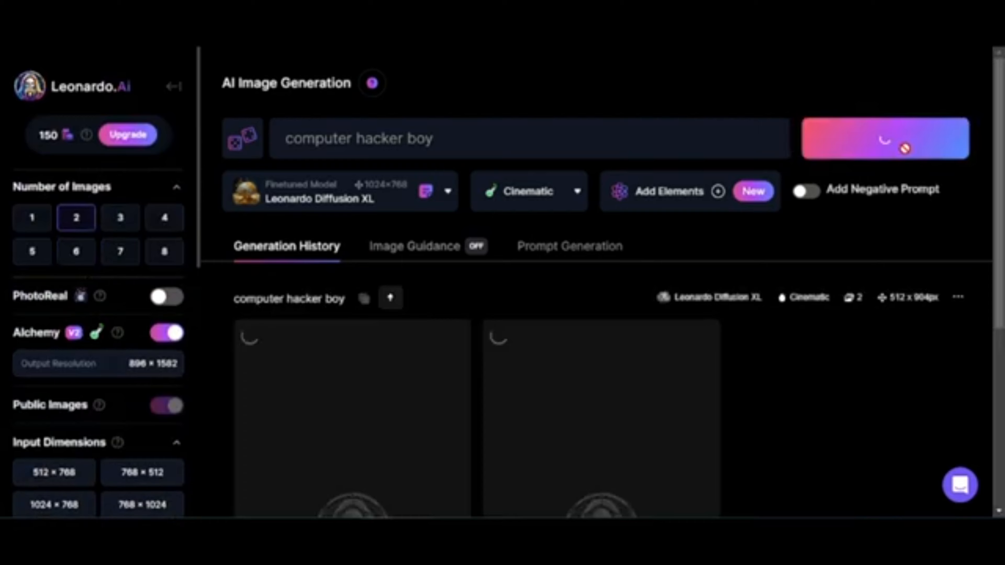
scroll(844, 232, "down", 1)
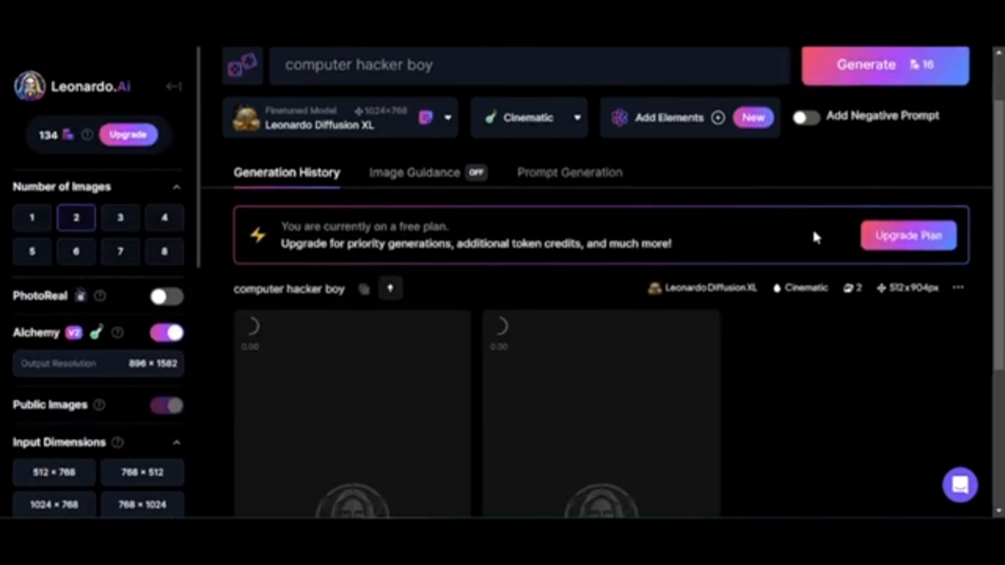
scroll(770, 189, "down", 1)
scroll(792, 235, "down", 2)
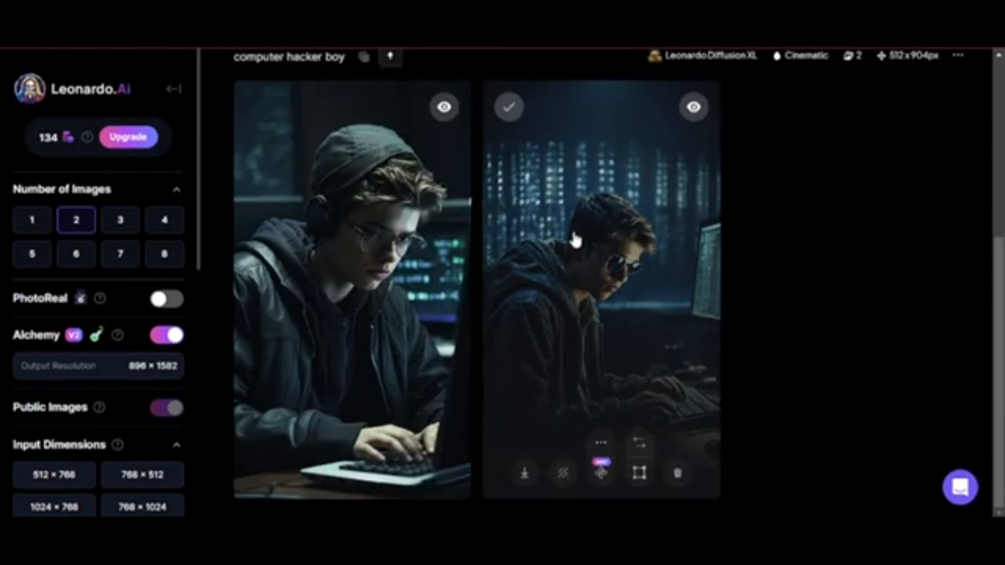
scroll(574, 238, "up", 1)
scroll(576, 239, "down", 1)
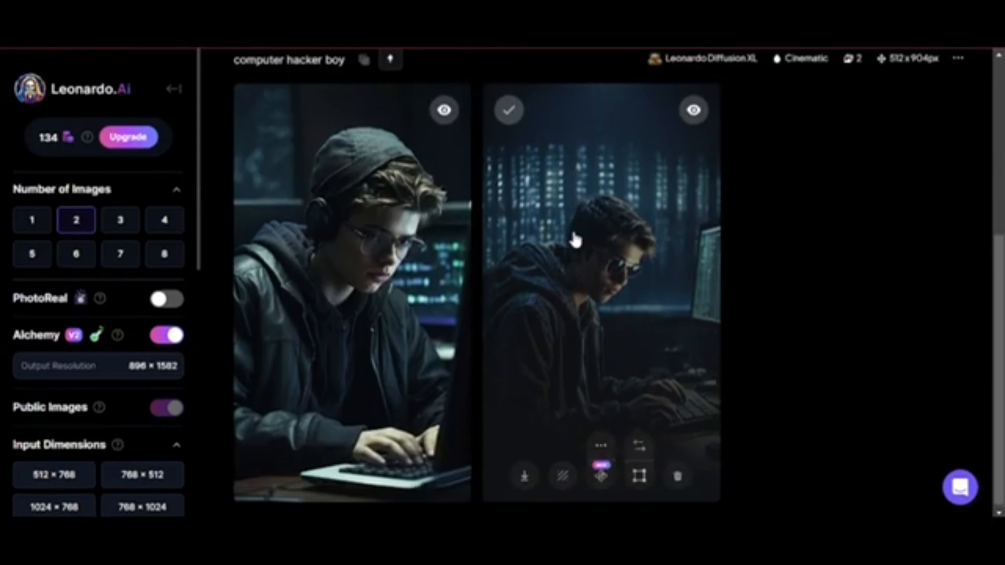
Step: Download both hacker-boy images, allowing multiple downloads, then return to the AI-IMAGES site editor
left_click(523, 474)
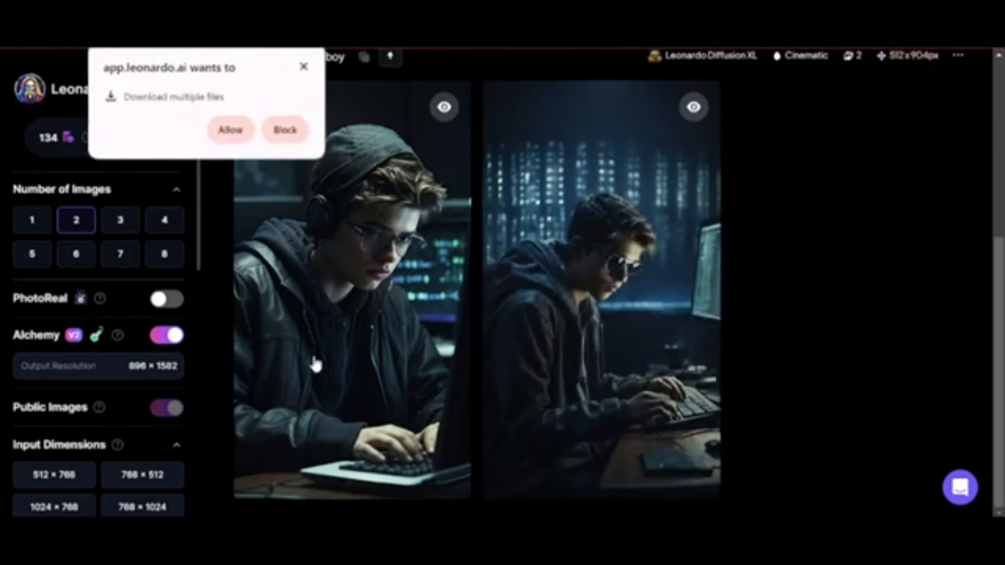
left_click(233, 130)
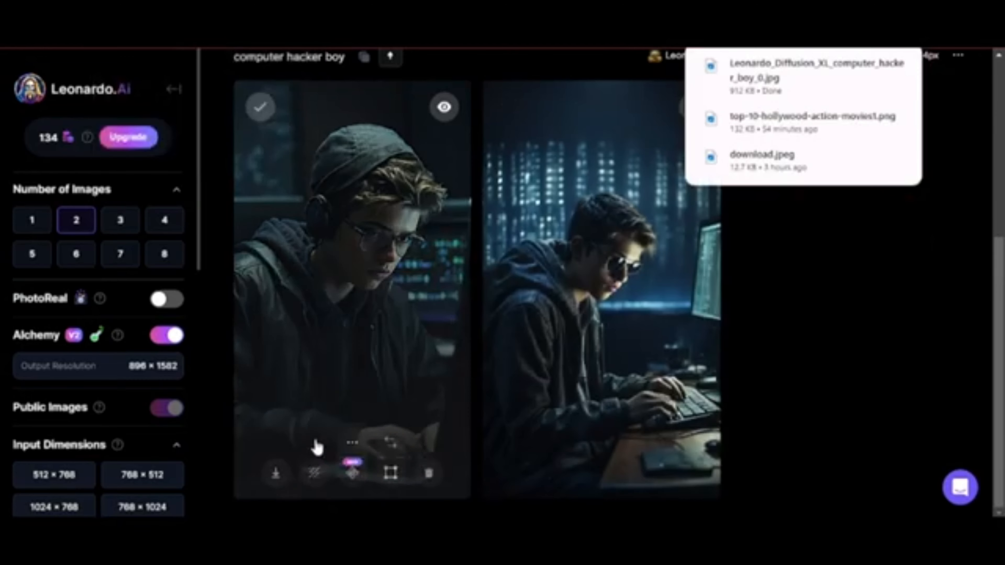
left_click(277, 474)
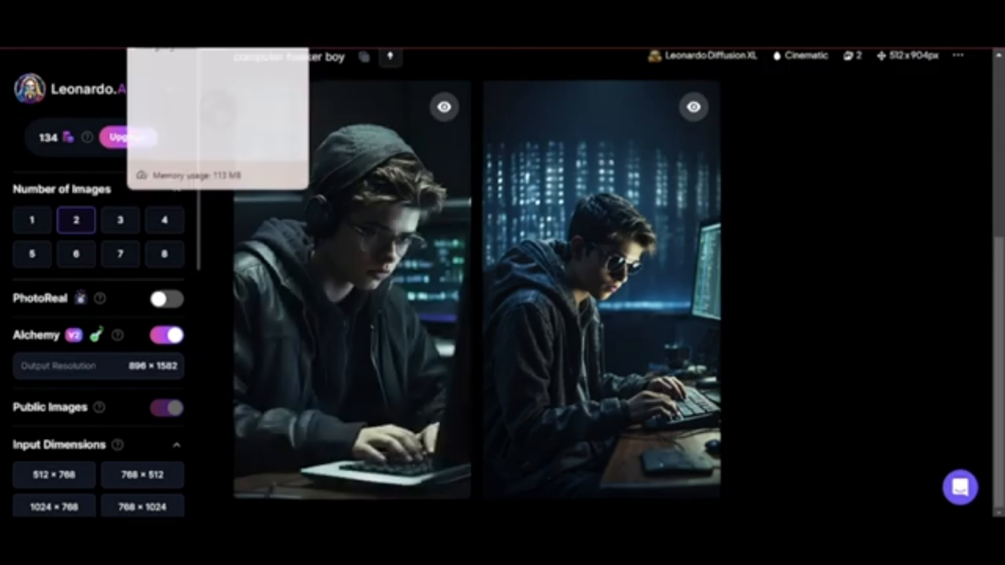
left_click(198, 10)
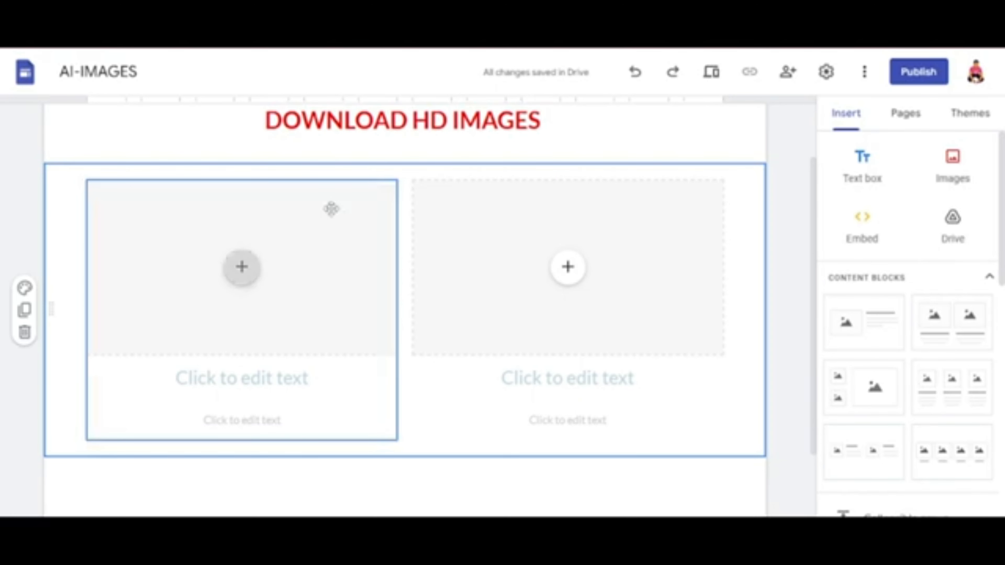
Step: Upload the first hacker-boy image into the left tile under DOWNLOAD HD IMAGES
left_click(242, 269)
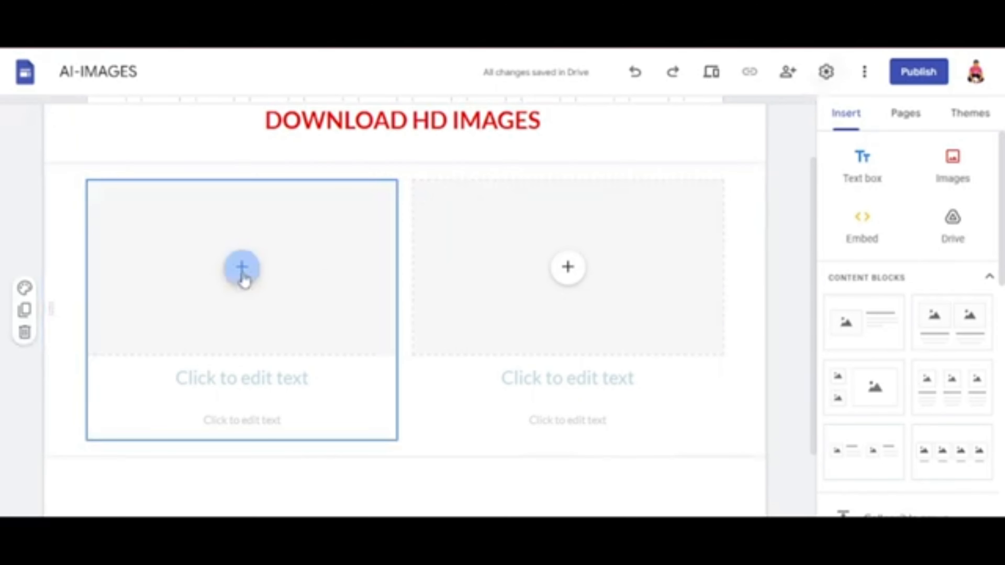
left_click(303, 323)
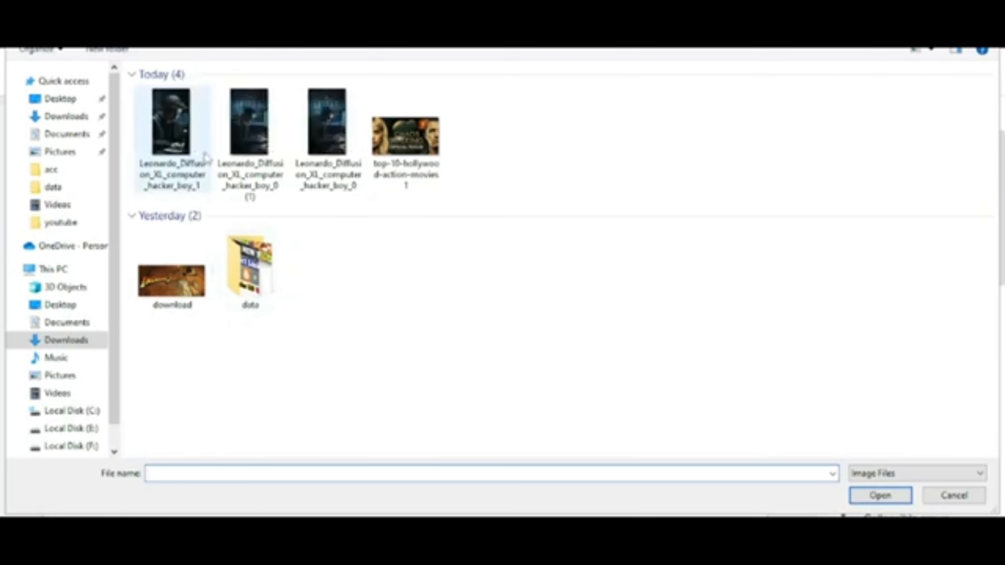
double_click(171, 130)
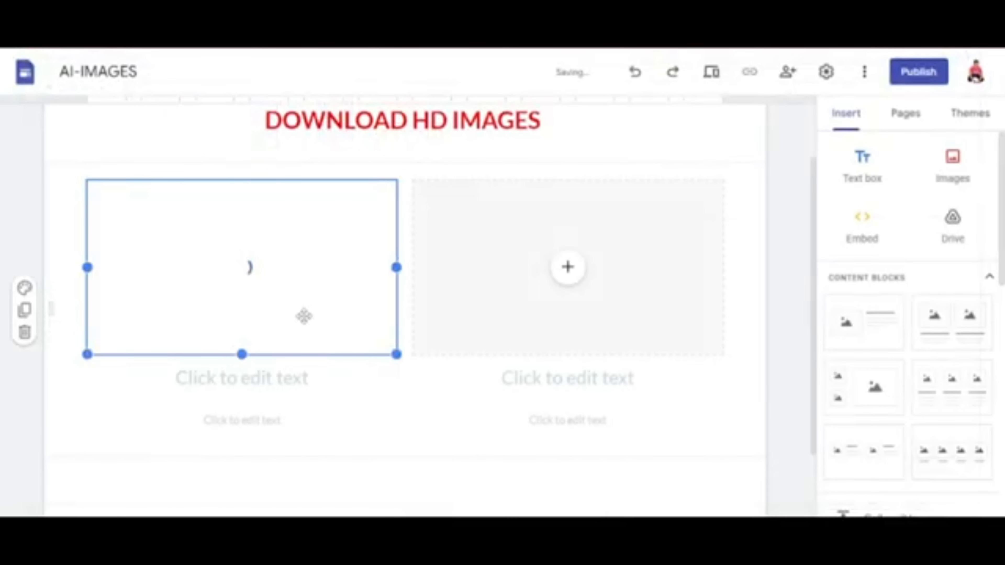
Step: Resize the left image into a taller, narrower portrait shape
left_click_drag(242, 354, 247, 467)
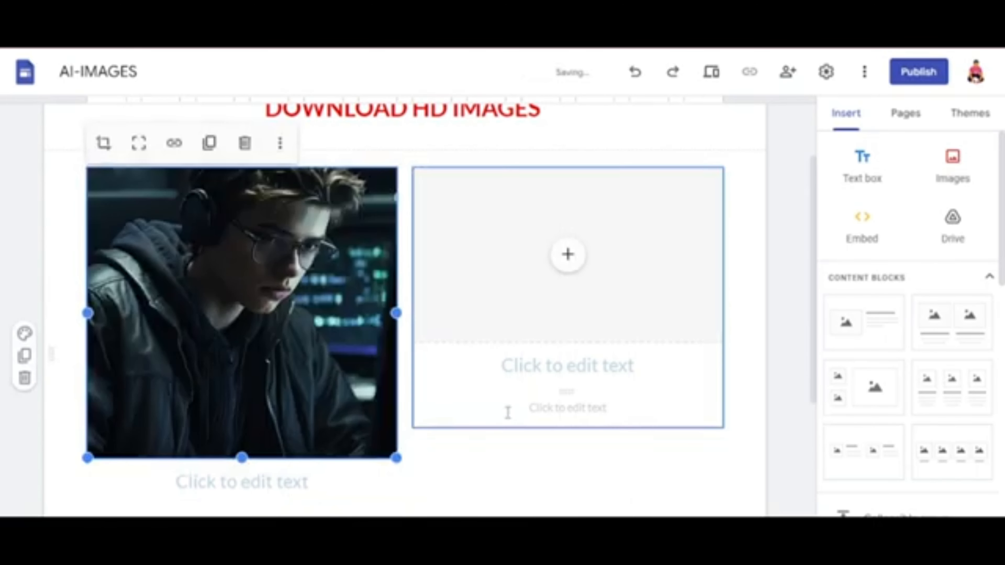
scroll(499, 412, "down", 5)
left_click_drag(241, 260, 252, 288)
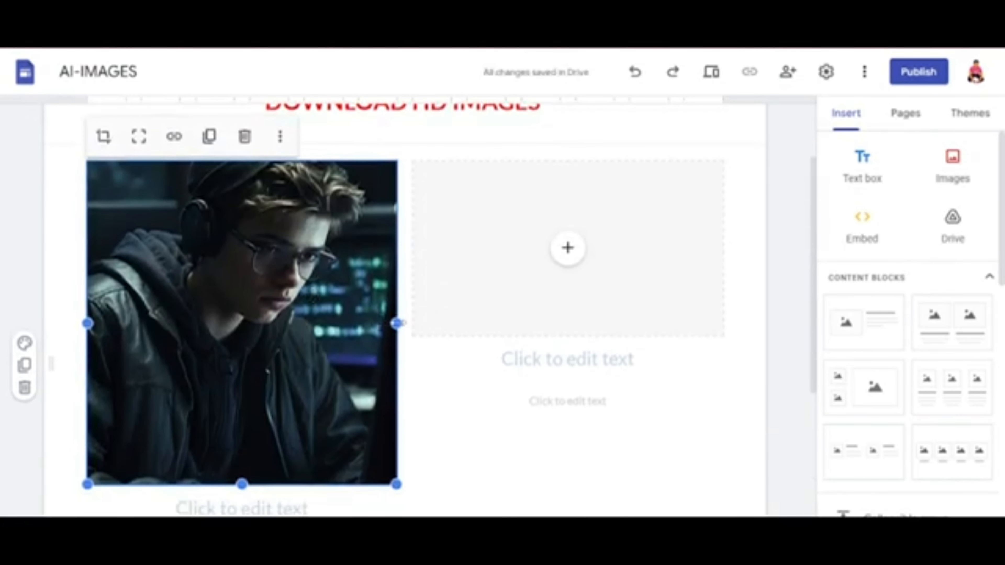
left_click_drag(396, 323, 363, 336)
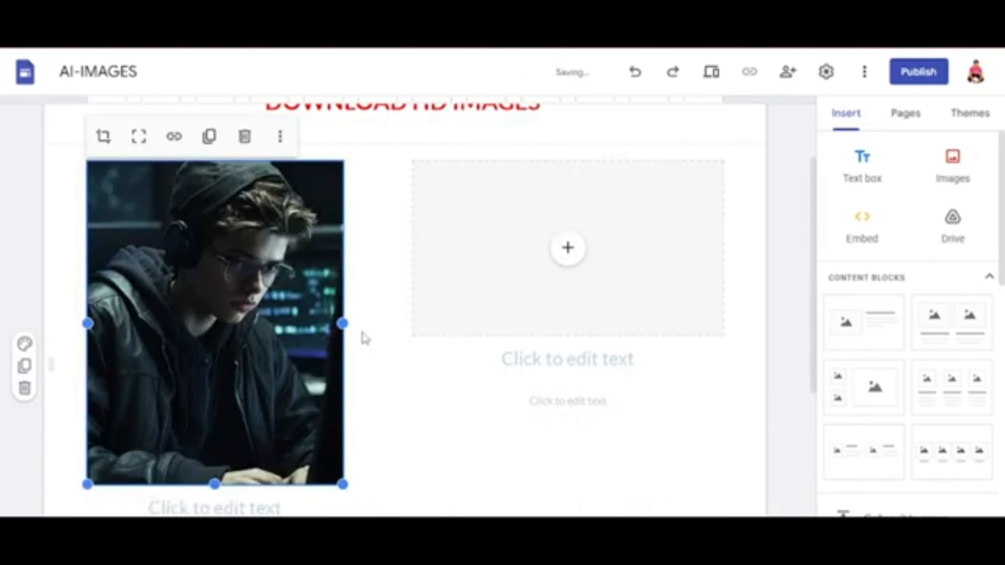
left_click(382, 332)
left_click(570, 257)
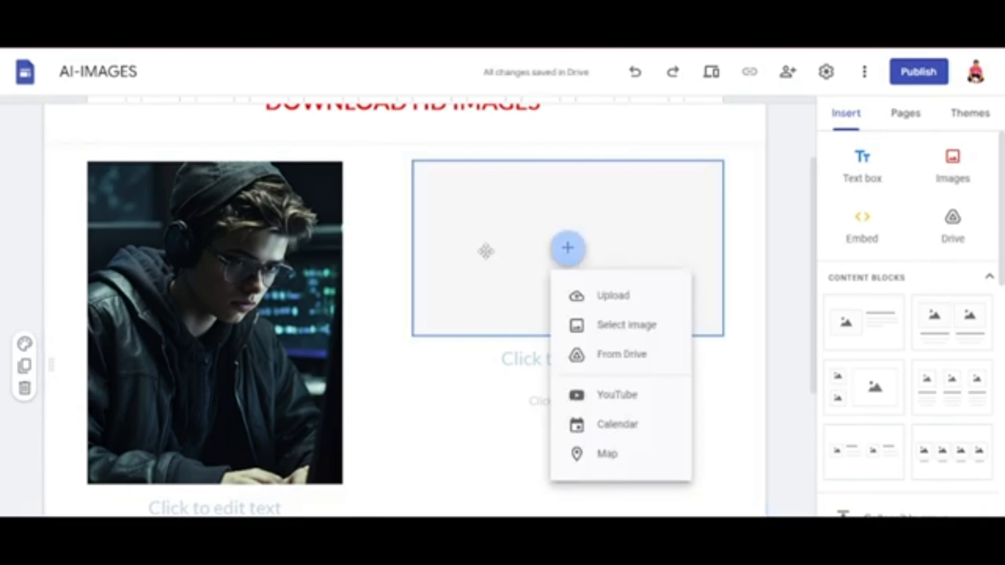
Step: Upload the second hacker-boy image into the right tile and resize it to match the left portrait
left_click(617, 302)
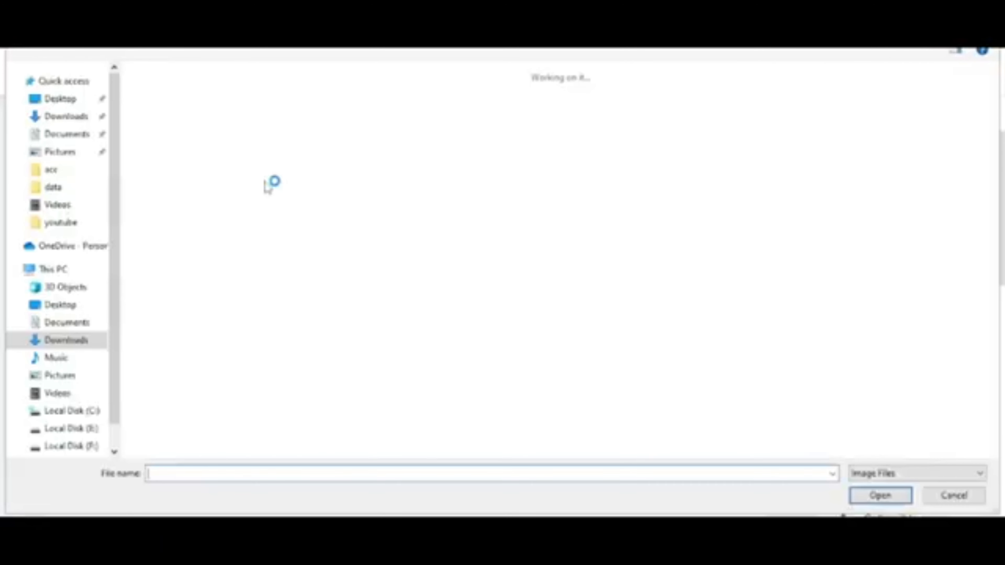
double_click(242, 134)
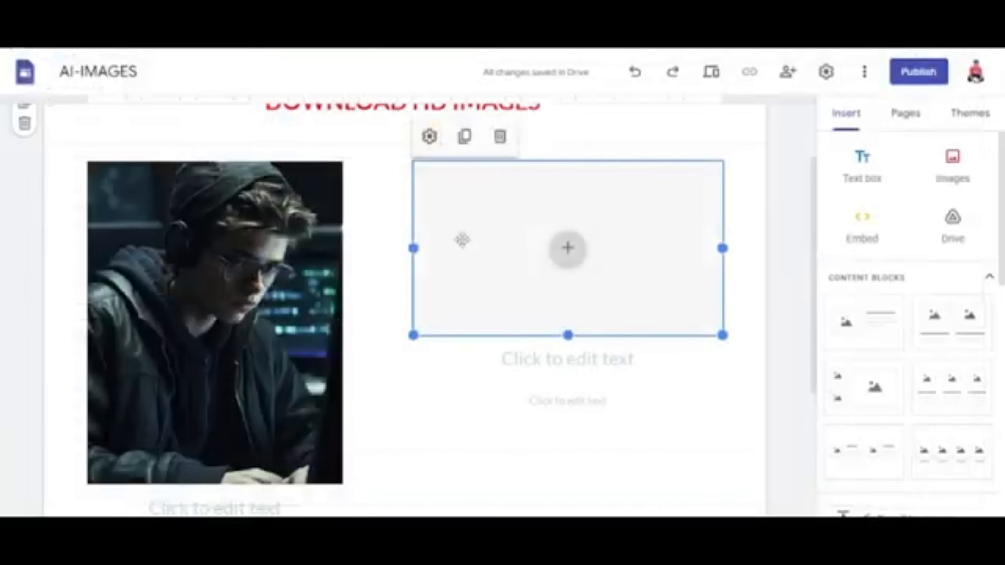
scroll(732, 184, "down", 1)
left_click_drag(724, 209, 617, 225)
double_click(613, 224)
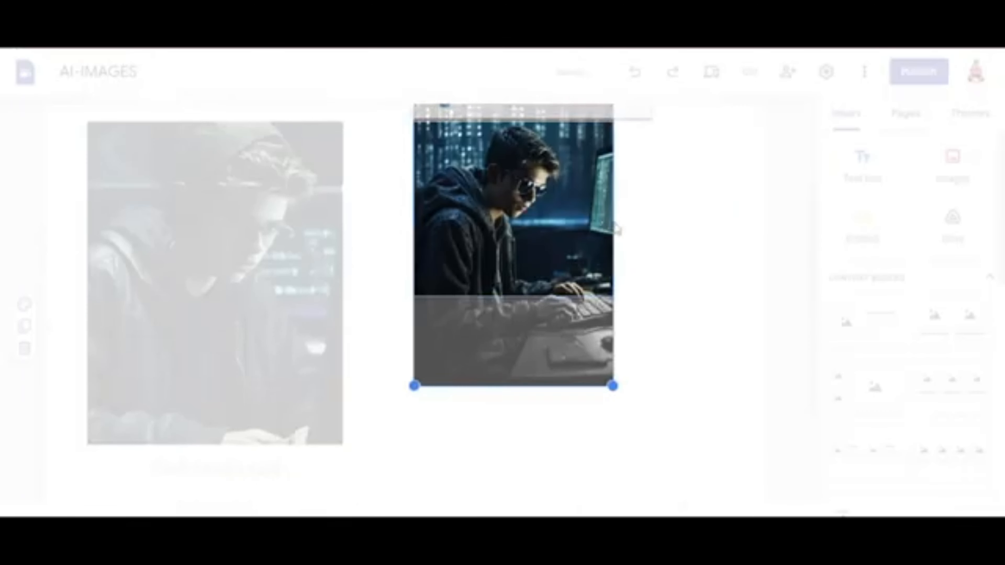
left_click(668, 260)
left_click_drag(614, 231, 645, 234)
left_click_drag(540, 319, 550, 475)
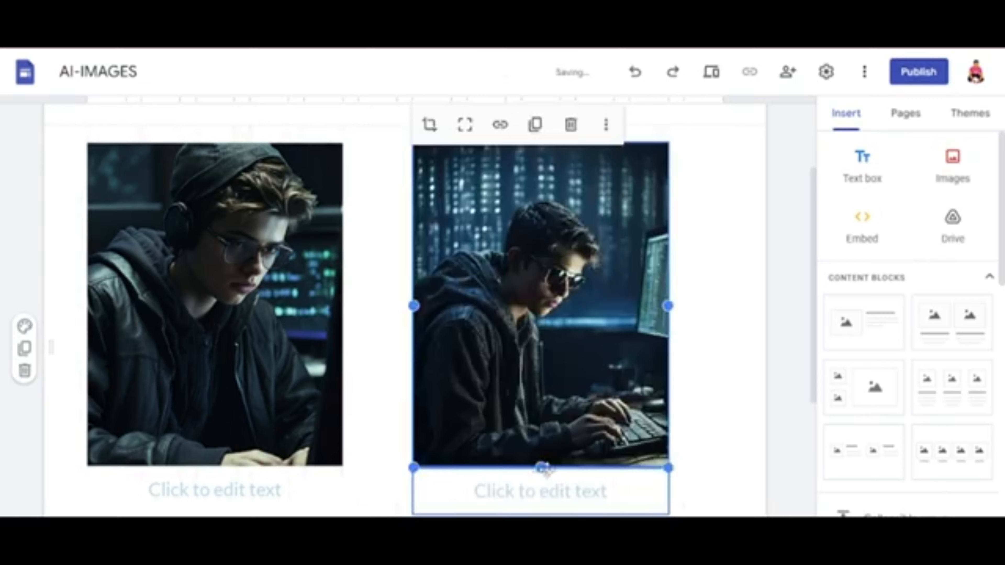
left_click(689, 312)
scroll(689, 313, "up", 1)
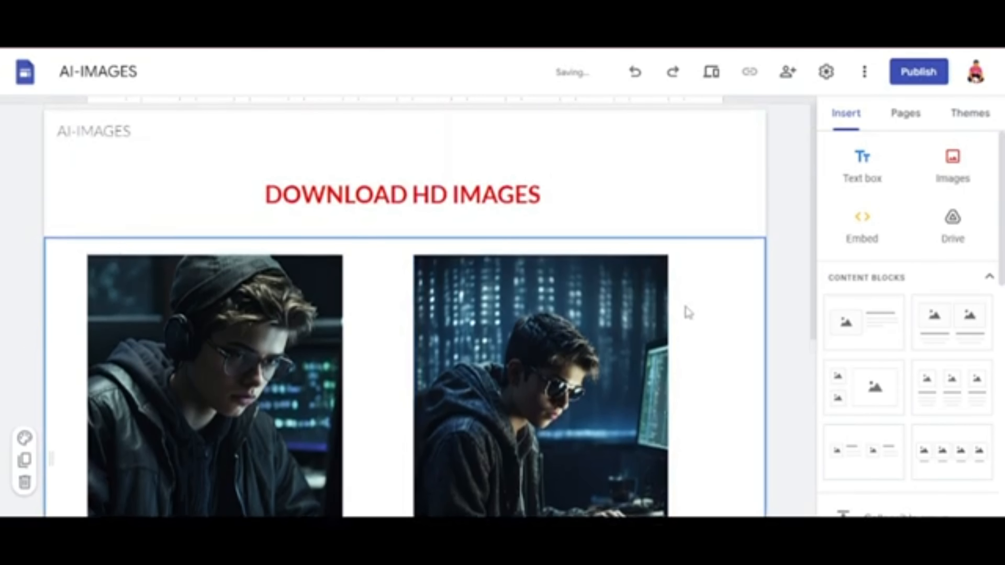
Step: Add the heading DOWNLOAD as a caption under the left image
scroll(687, 312, "down", 5)
left_click(332, 398)
left_click(256, 384)
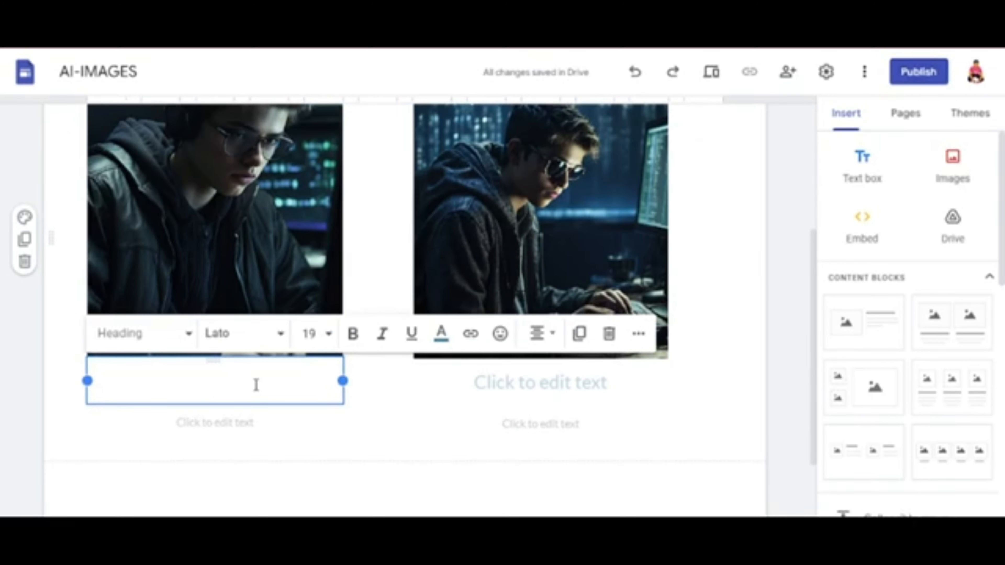
type("D")
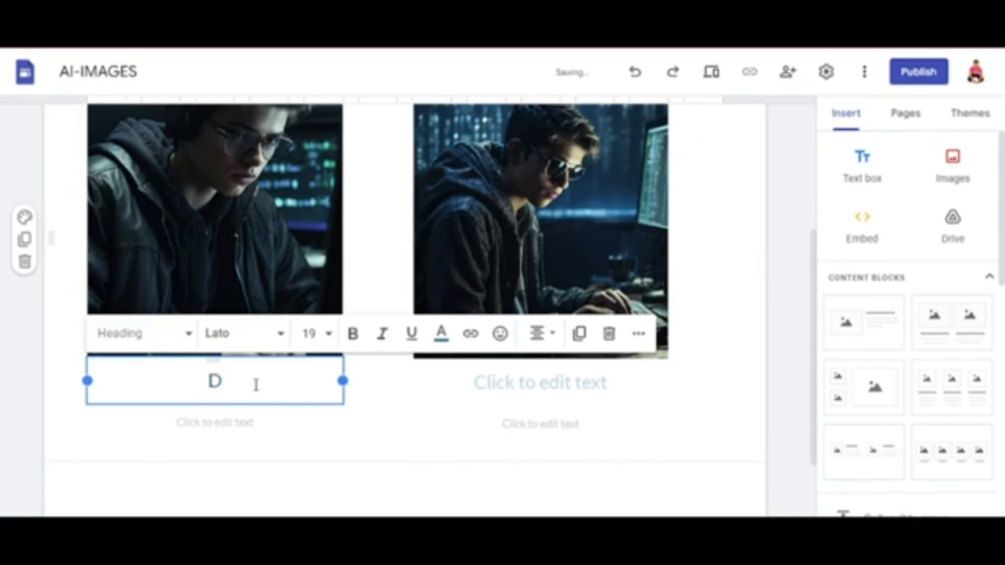
type("OWNLOAD")
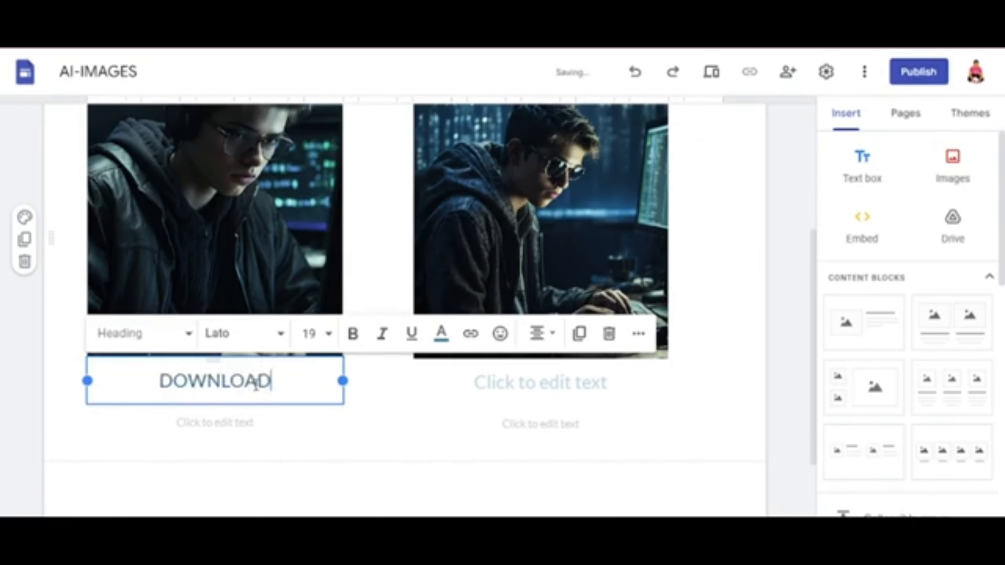
Step: Reuse DOWNLOAD as the right image's caption and delete the stray blank line below it
double_click(256, 385)
key("ctrl+c")
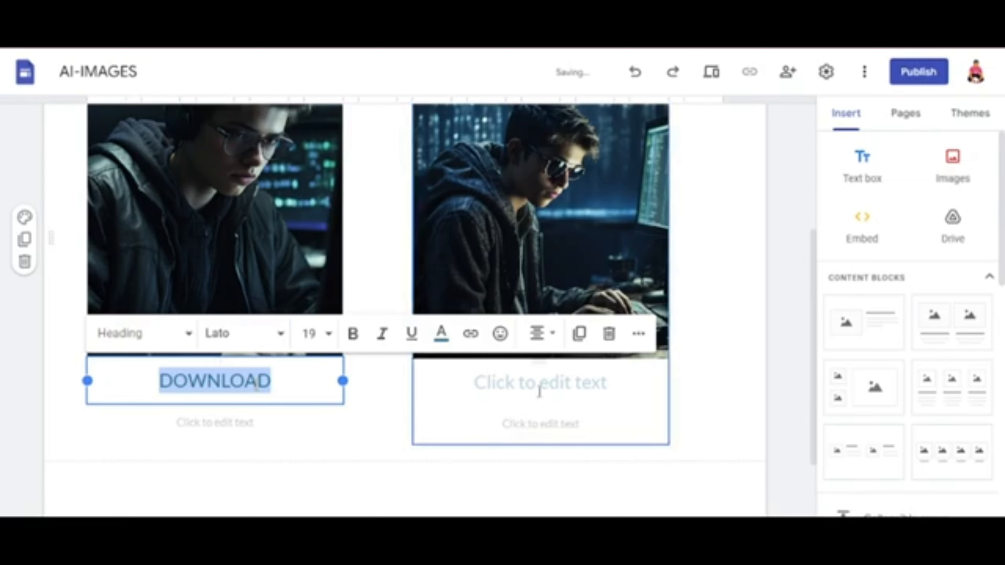
left_click(556, 387)
key("ctrl+v")
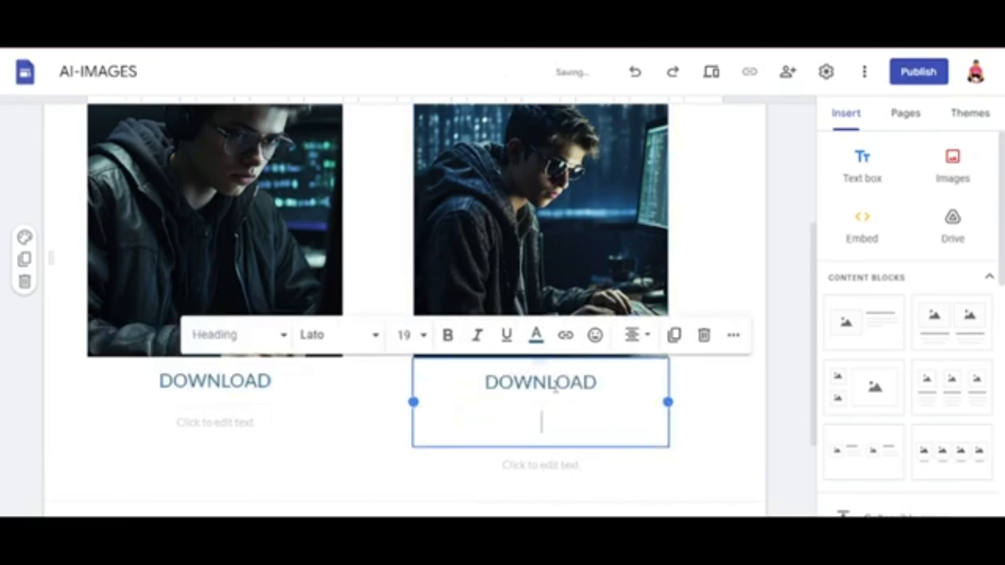
left_click(751, 412)
scroll(570, 437, "down", 3)
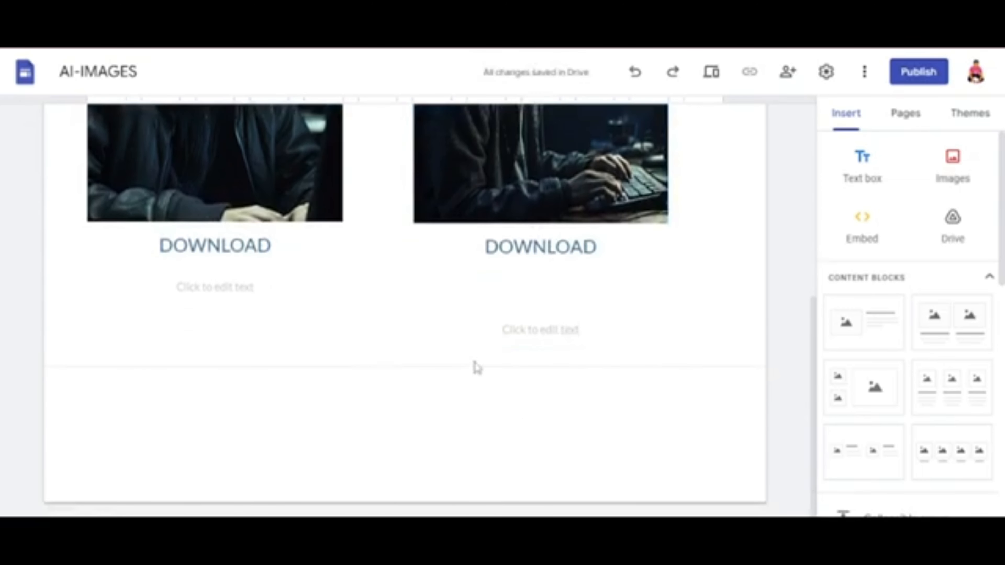
left_click(526, 292)
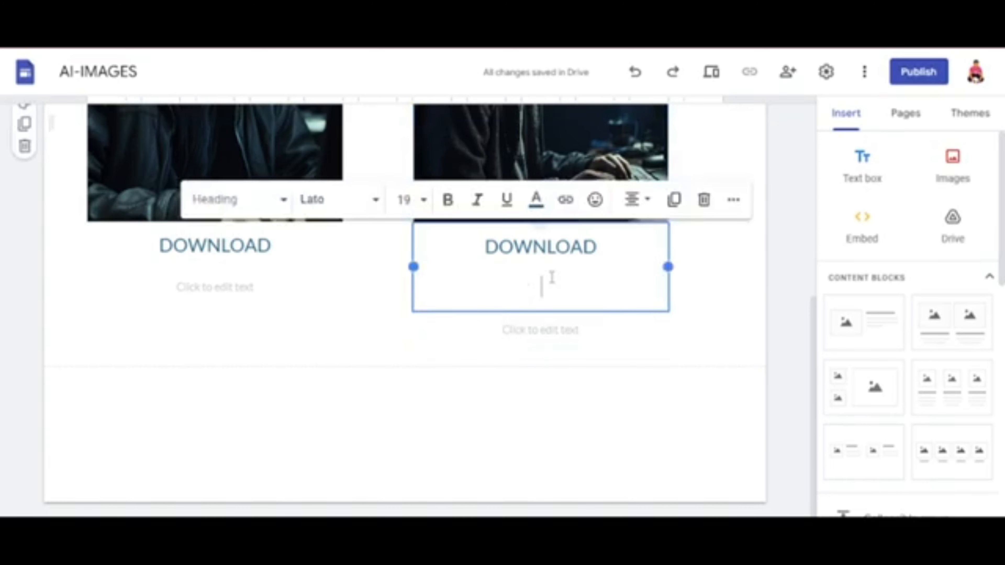
key("BackSpace")
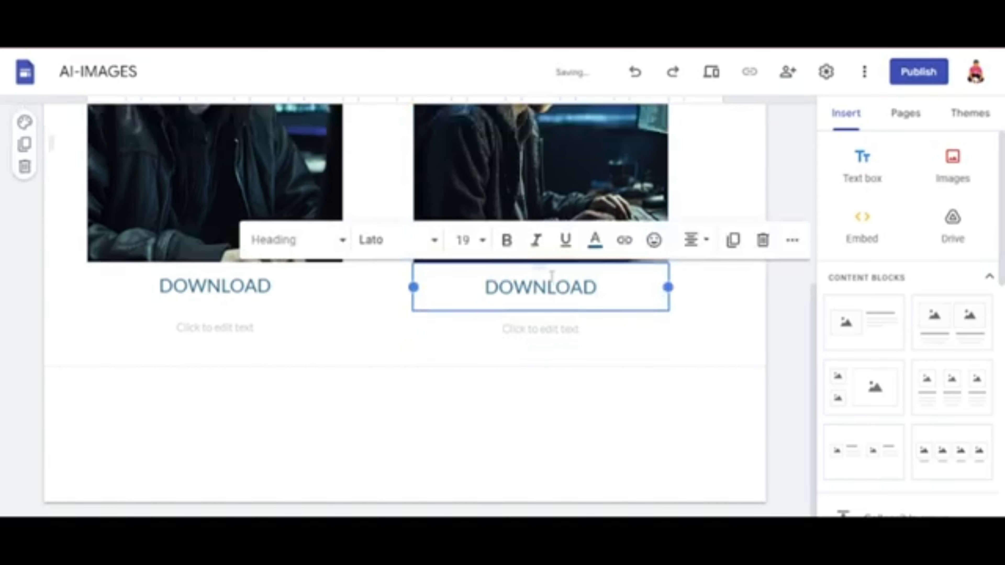
scroll(888, 285, "down", 6)
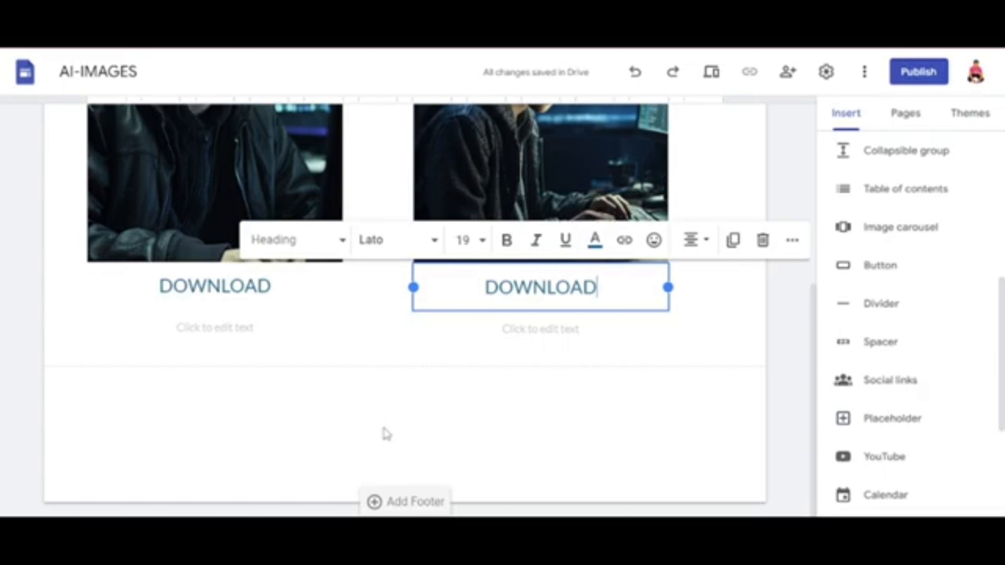
Step: Start a button named DOWNLOAD MORE IMAGES and copy Adsterra's DirectLink_6 direct link for it
left_click(871, 273)
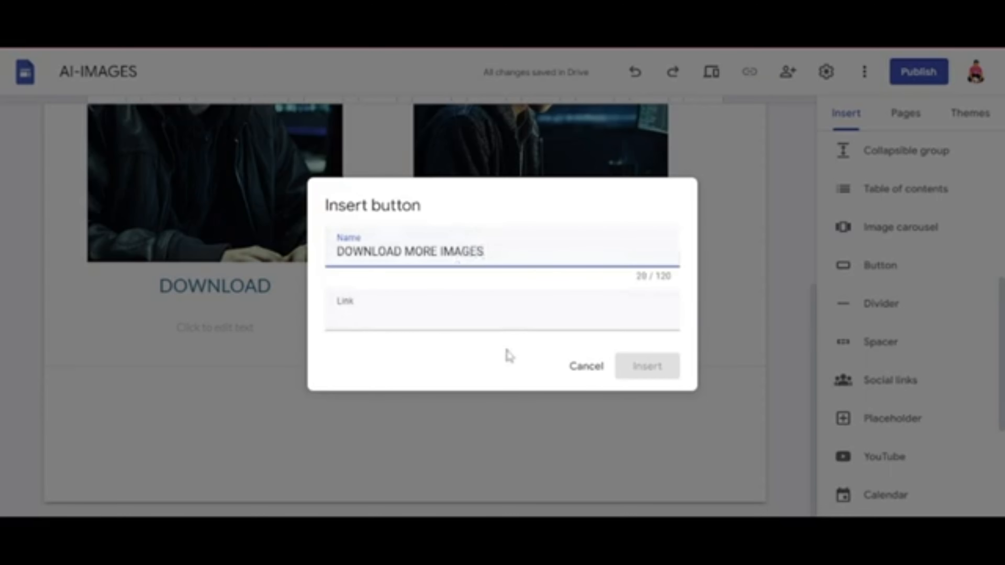
left_click(491, 323)
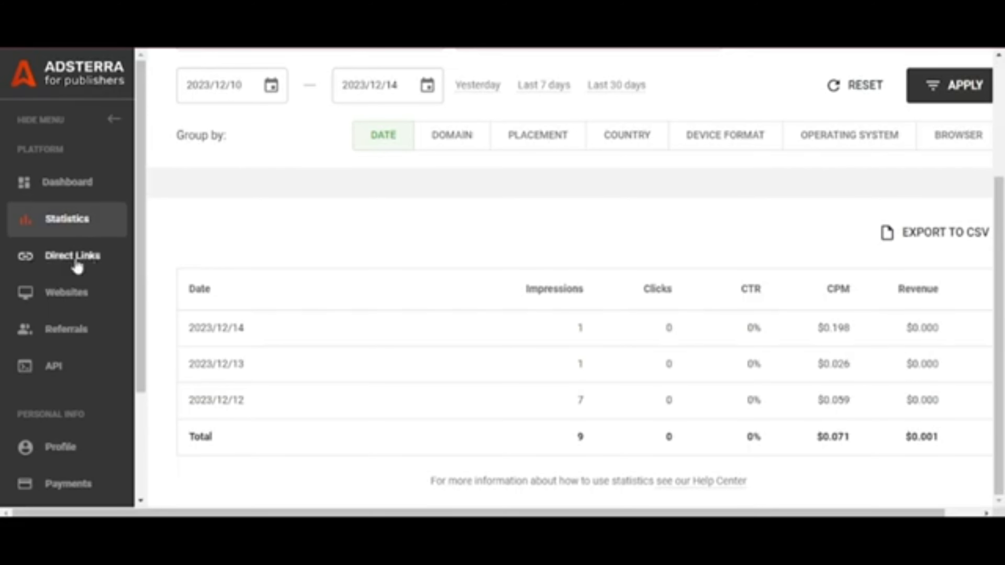
left_click(69, 268)
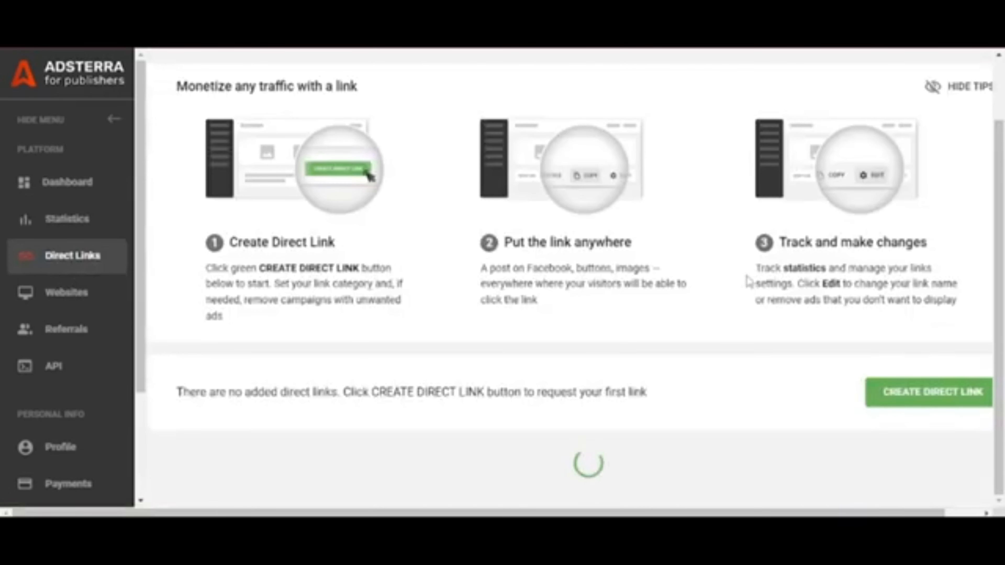
scroll(736, 285, "down", 5)
scroll(743, 299, "down", 1)
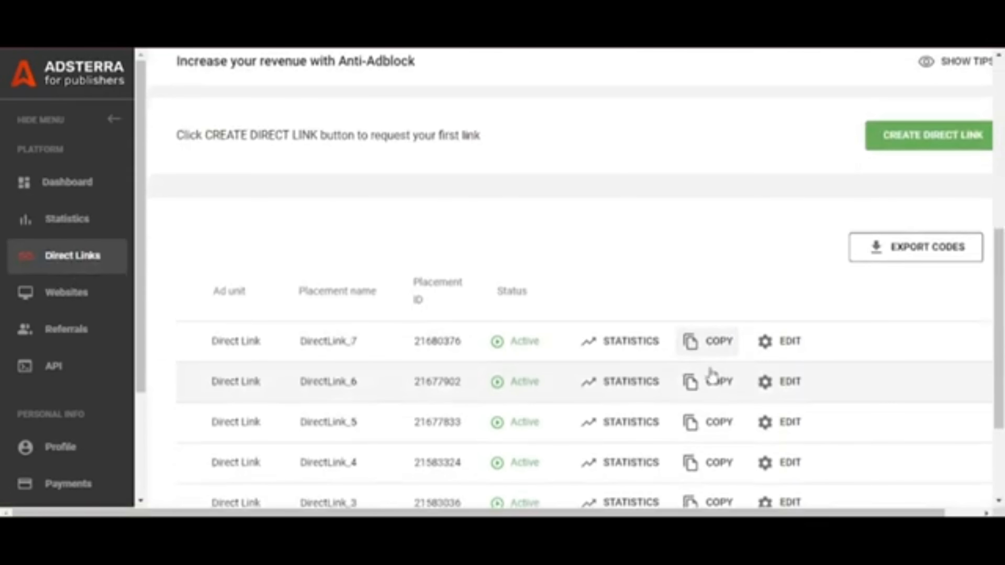
left_click(700, 383)
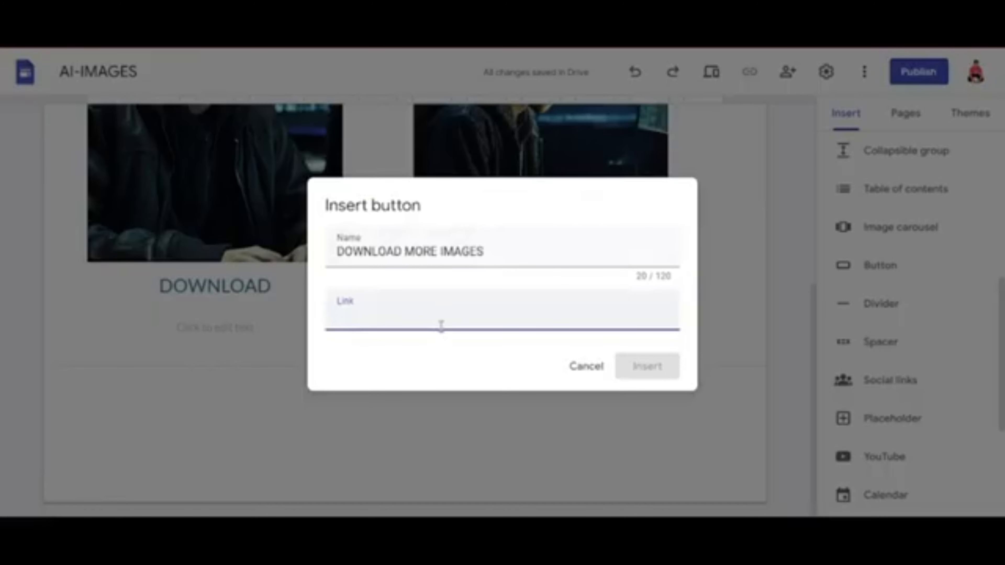
Step: Insert the button with the pasted Adsterra link and duplicate it
type("https://www.toprevenuegate.com/yqmfke?key=5bf63647b8881a7c160bbfc00cbbd03a")
left_click(643, 370)
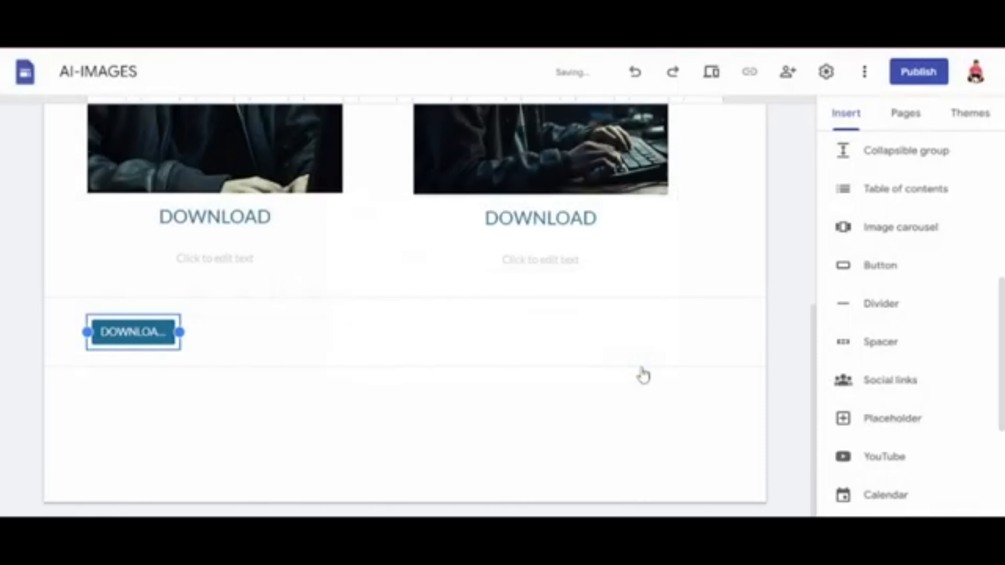
left_click(277, 292)
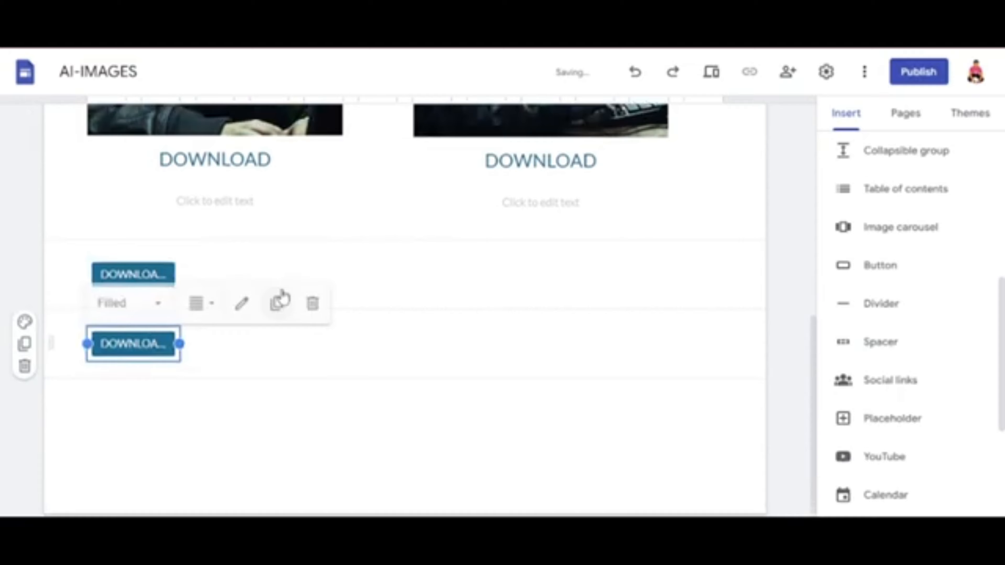
Step: Arrange the two buttons side by side and widen each so the full label shows
left_click_drag(119, 339, 550, 273)
left_click(123, 332)
left_click_drag(124, 332, 428, 335)
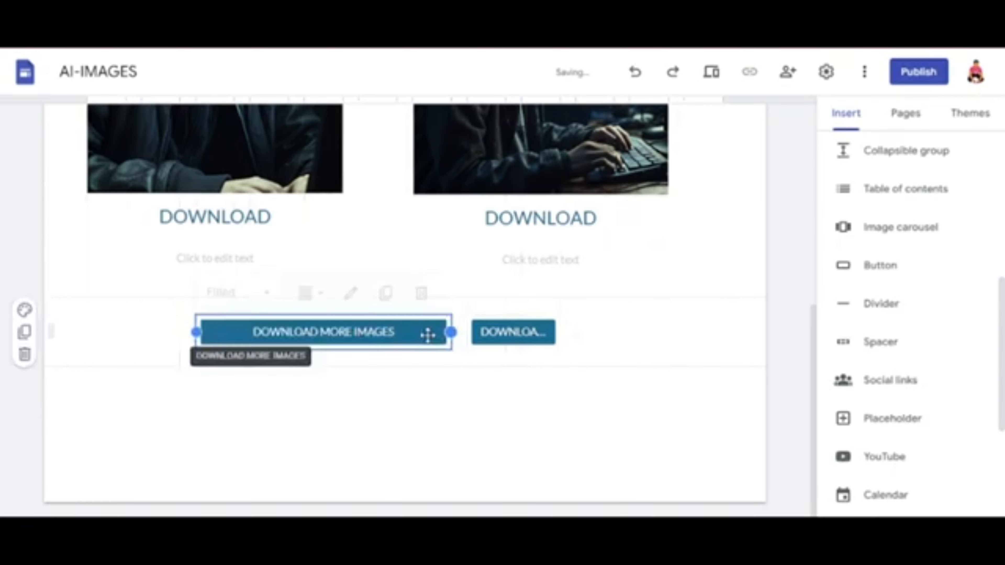
left_click(513, 332)
left_click_drag(560, 332, 94, 327)
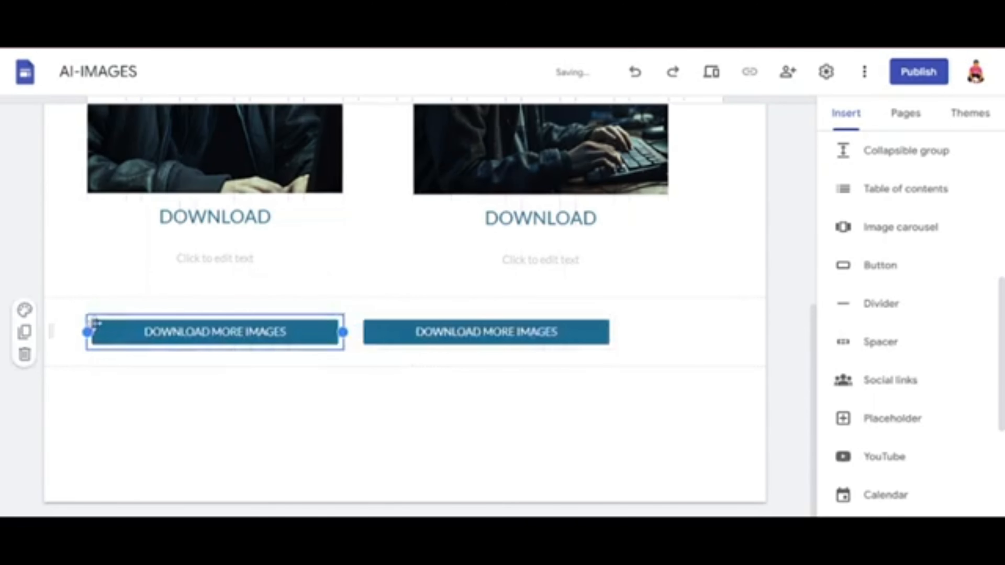
left_click_drag(475, 332, 554, 328)
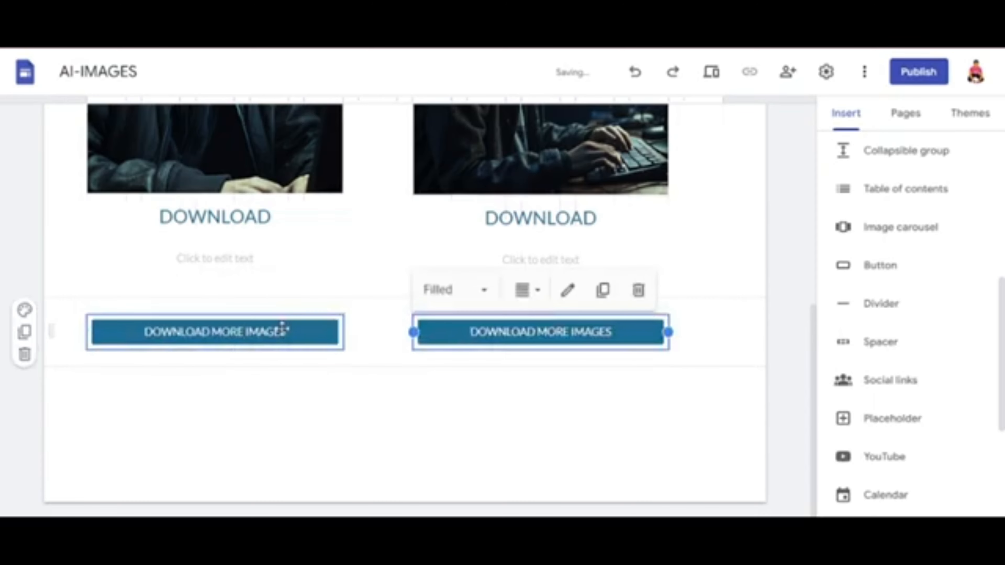
left_click_drag(285, 328, 316, 327)
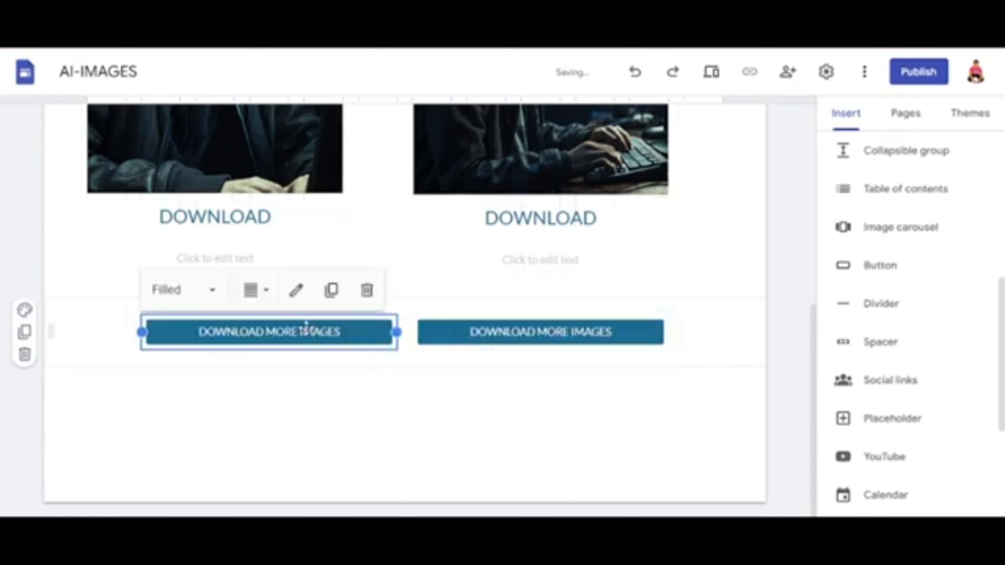
Step: Rename the left button to 'DOWNLOAD Zip FILE' and copy the DirectLink_6 link again
left_click(296, 291)
left_click_drag(486, 252, 336, 251)
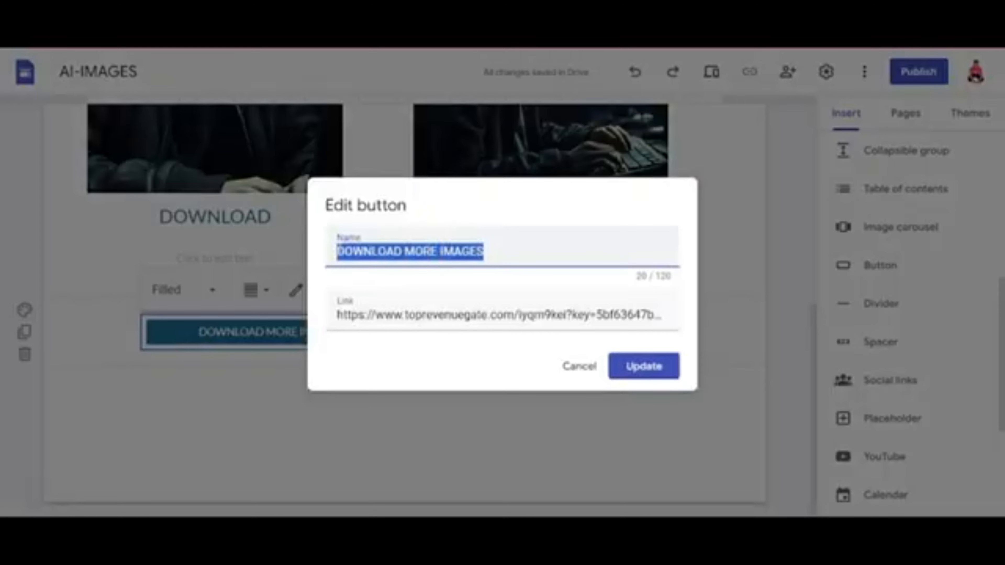
key("Right")
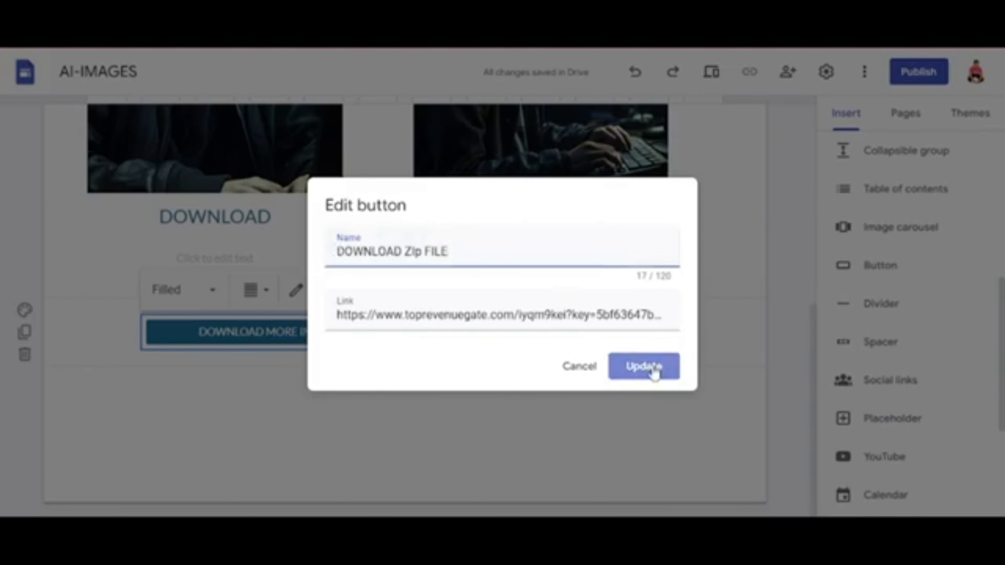
left_click(653, 370)
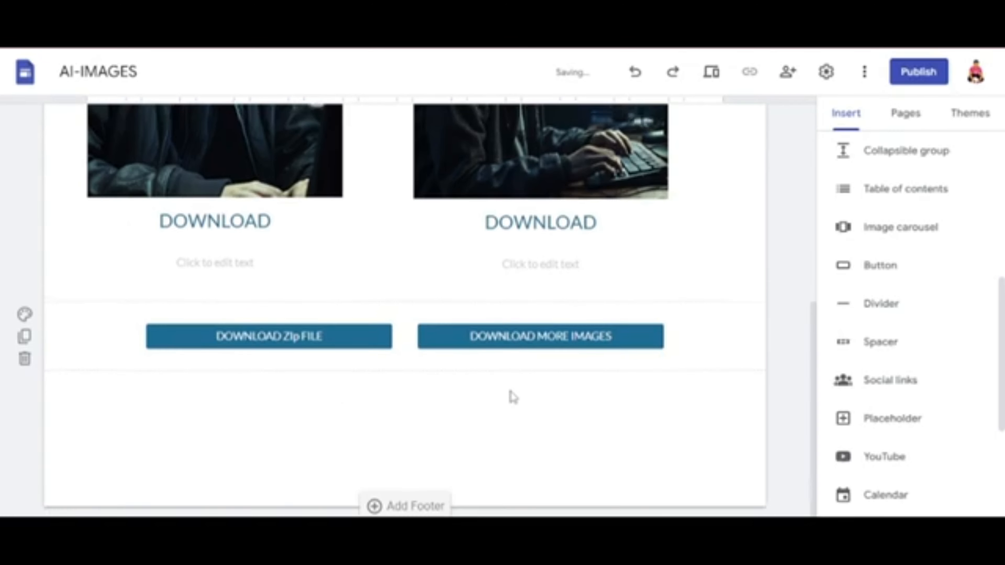
scroll(511, 394, "up", 6)
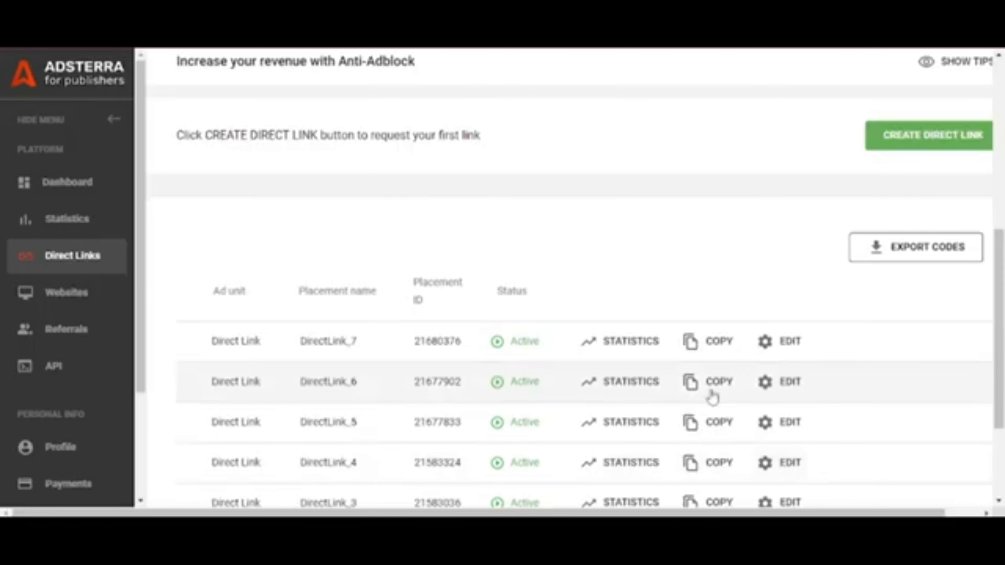
left_click(697, 382)
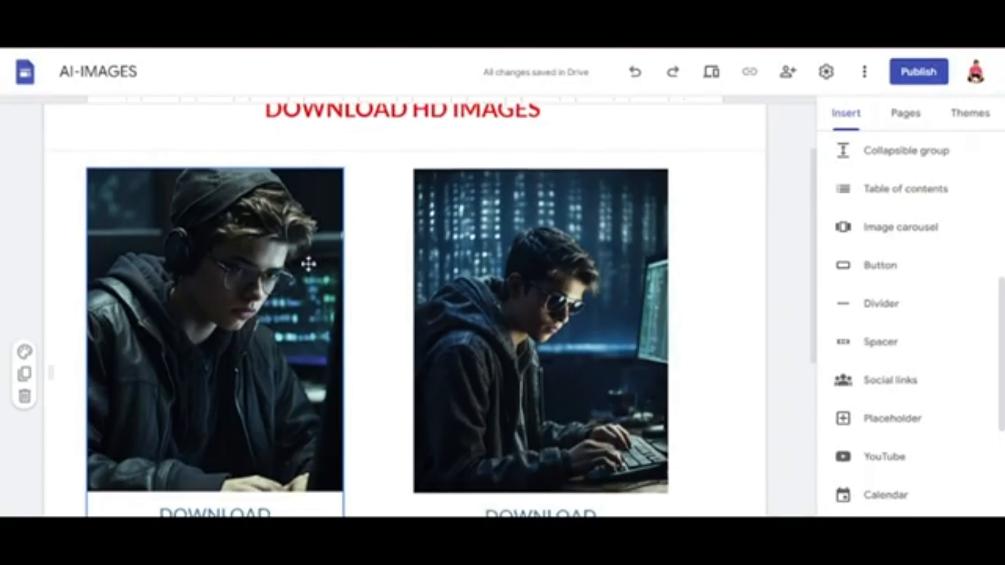
Step: Link the word DOWNLOAD in the DOWNLOAD HD IMAGES heading to the ad URL
scroll(309, 264, "up", 2)
left_click(404, 198)
left_click(539, 204)
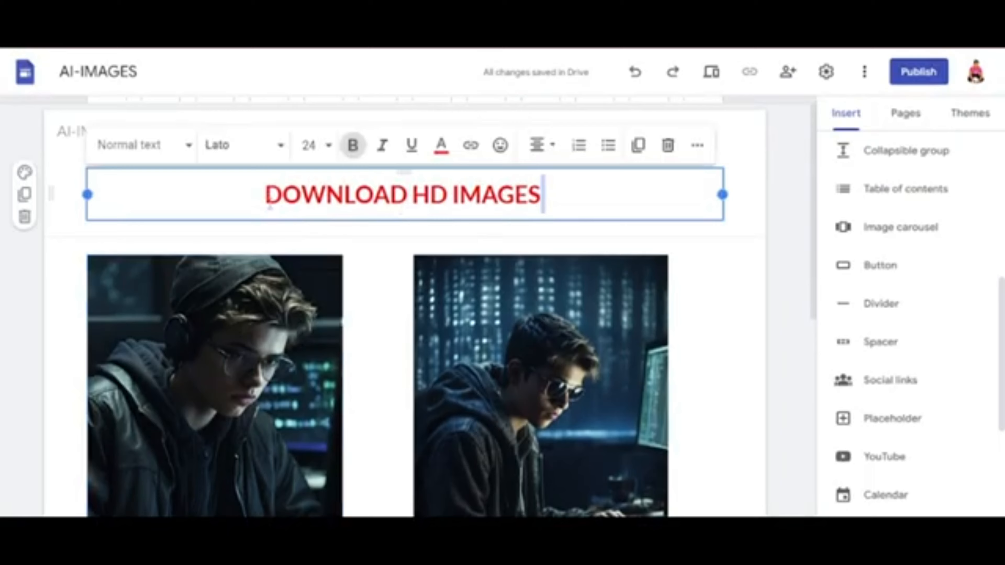
left_click_drag(269, 198, 407, 198)
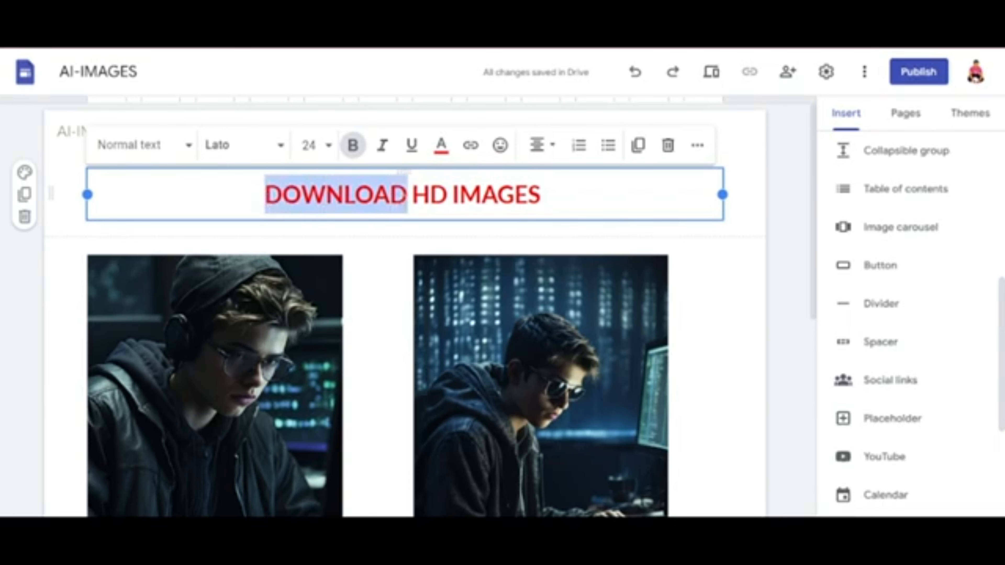
left_click(470, 145)
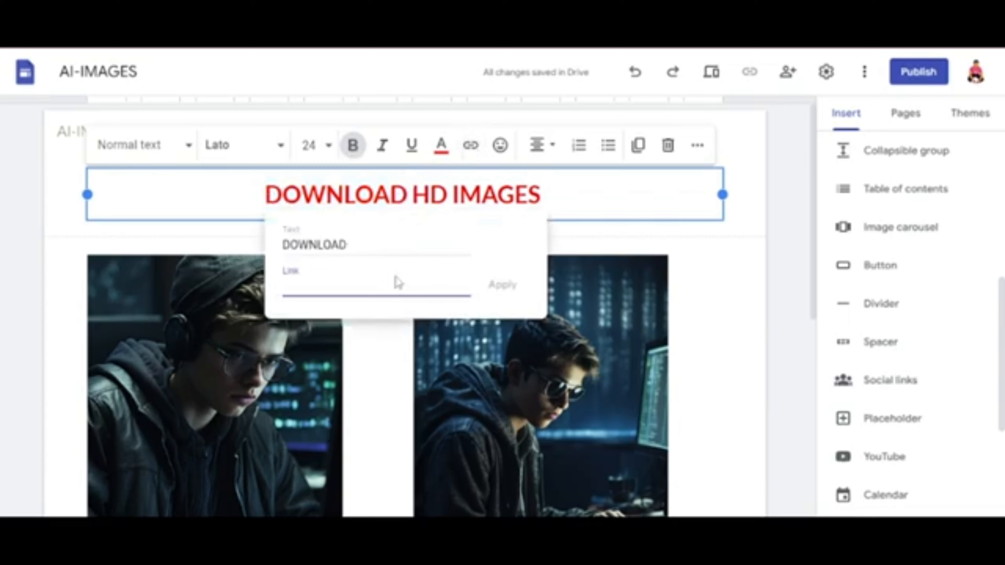
key("ctrl+v")
left_click(504, 291)
Step: Link the word IMAGES in the heading to the same ad URL, leaving HD unlinked
left_click_drag(454, 194, 541, 194)
left_click(471, 145)
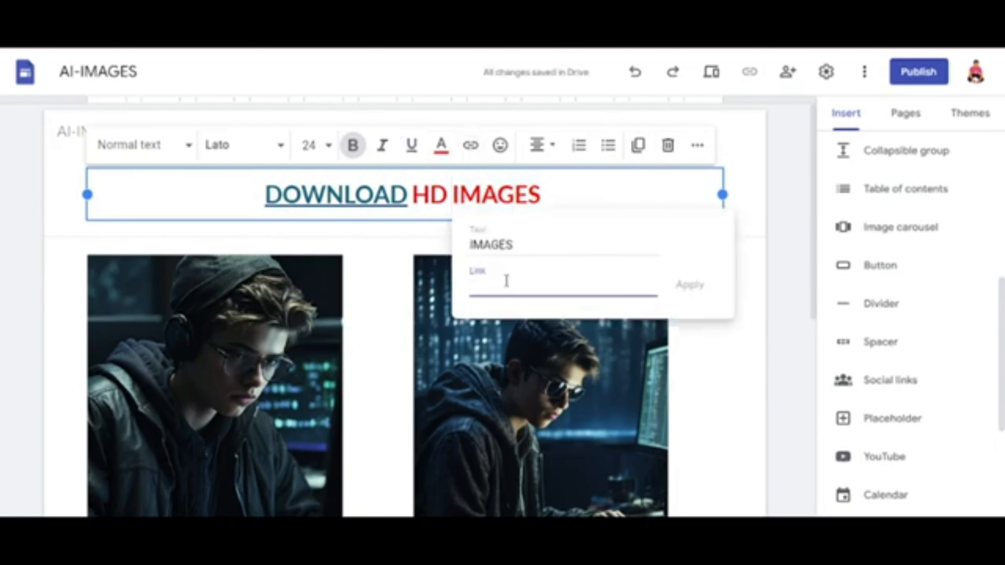
key("ctrl+v")
left_click(690, 285)
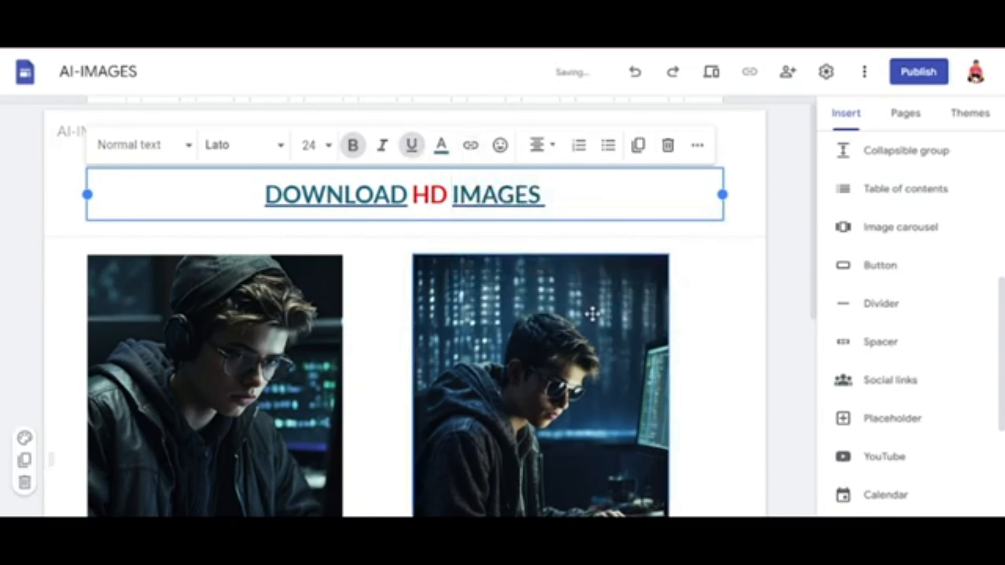
scroll(590, 315, "down", 2)
scroll(590, 315, "up", 1)
left_click(537, 314)
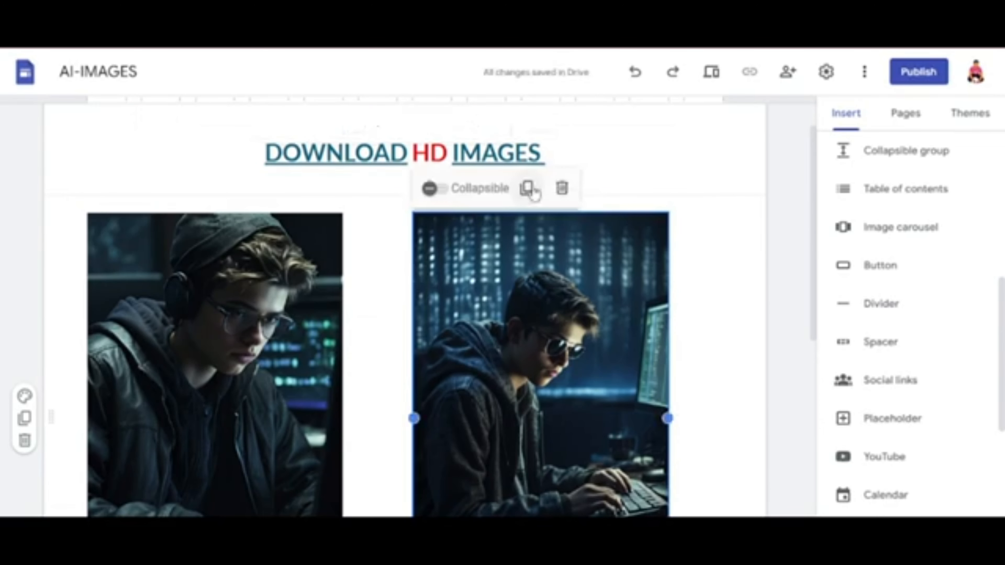
Step: Link the right and left hacker images to the pasted ad URL
left_click(530, 238)
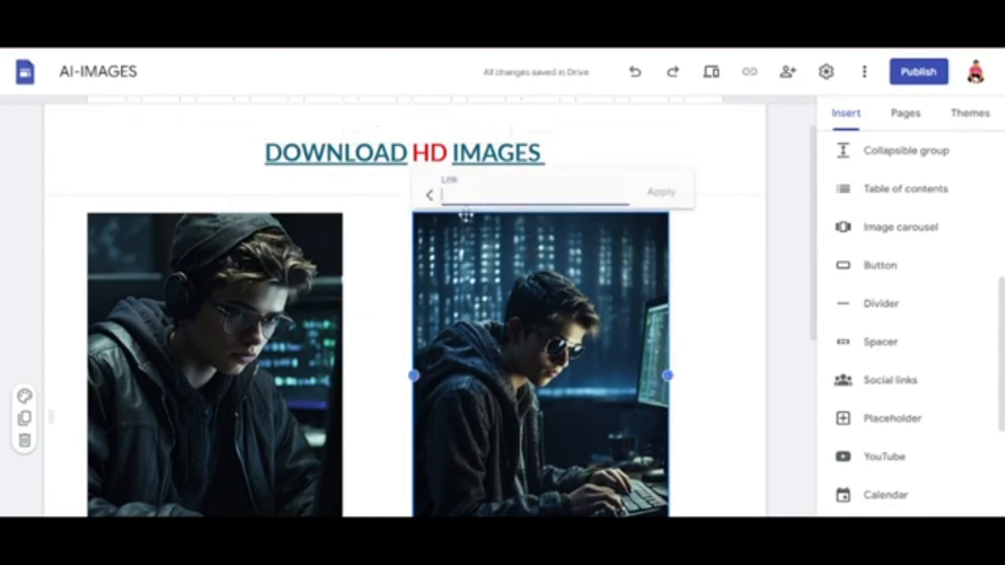
key("ctrl+v")
left_click(659, 198)
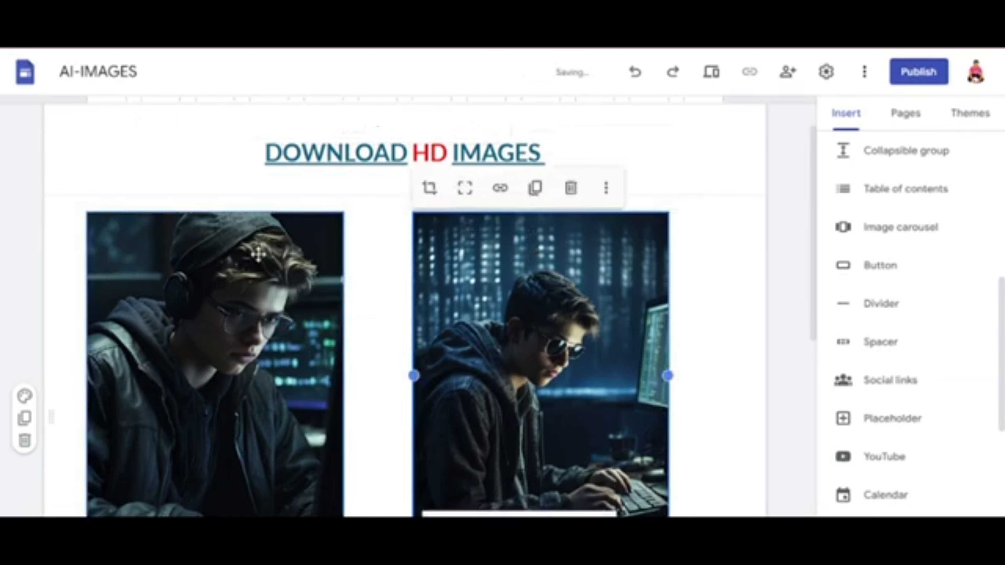
left_click(154, 265)
left_click(154, 266)
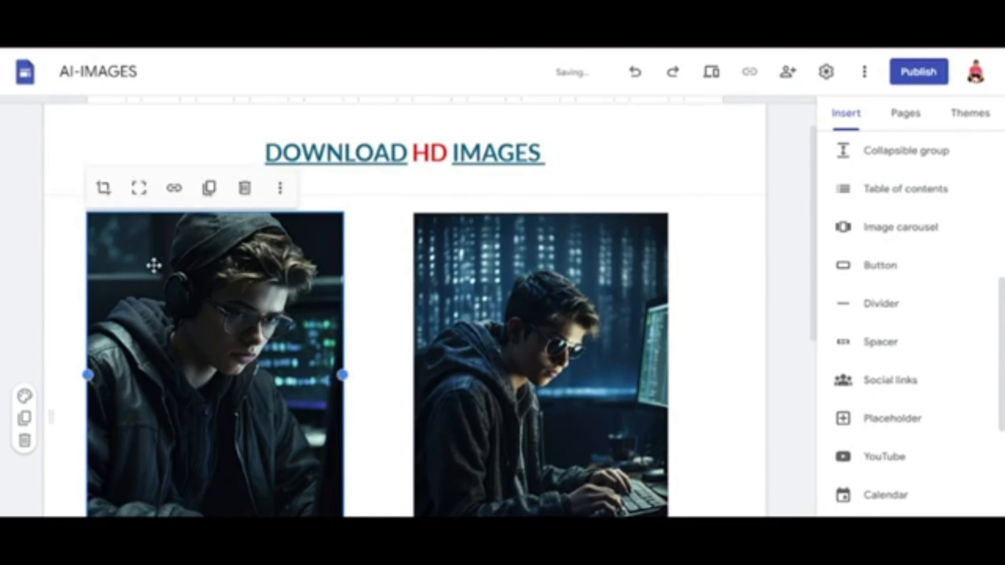
left_click(174, 187)
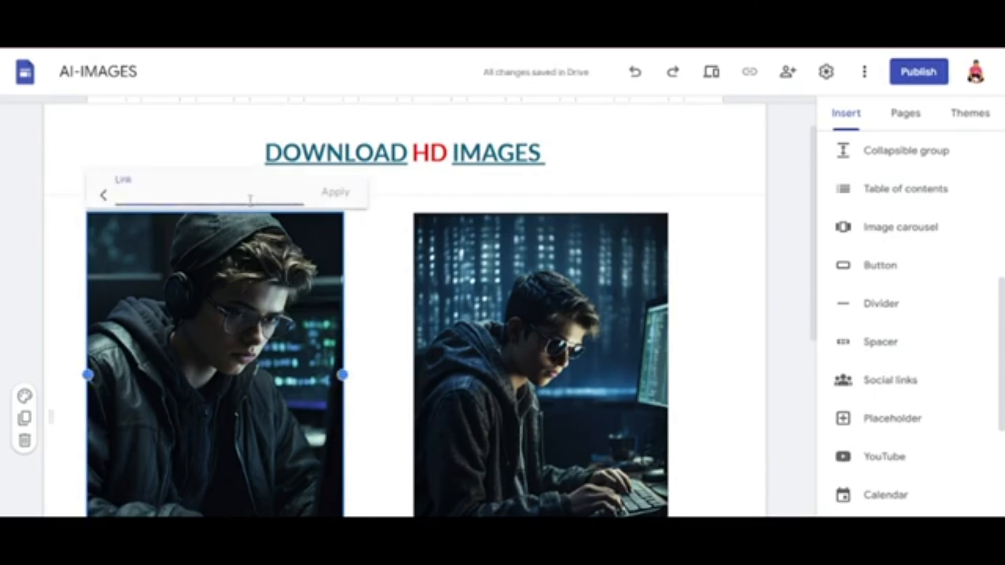
key("ctrl+v")
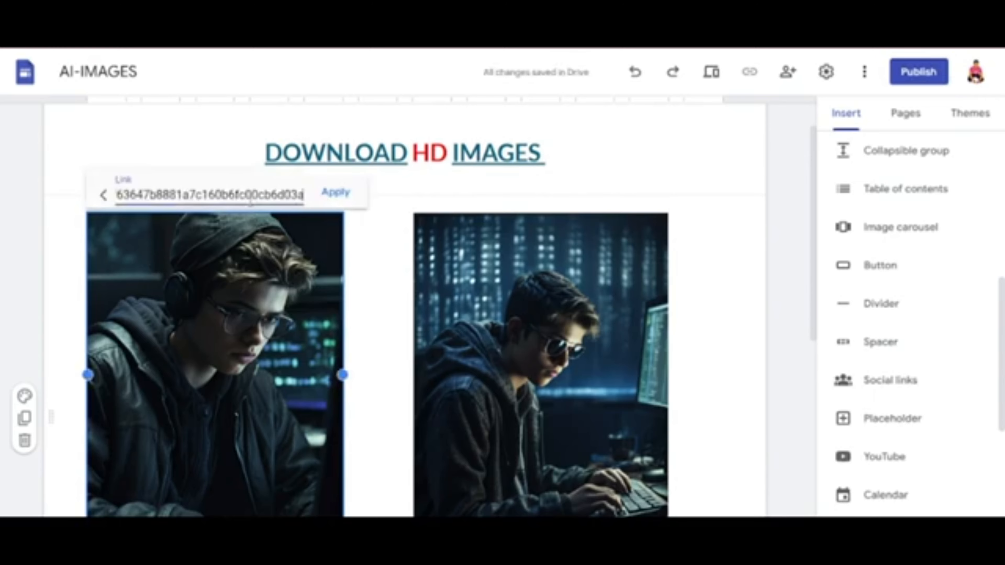
left_click(337, 194)
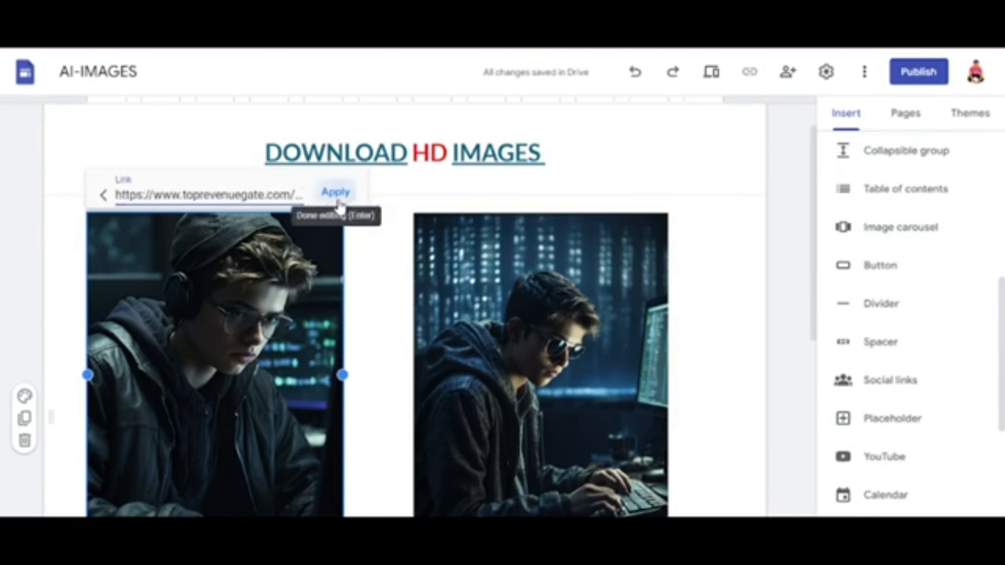
Step: Hyperlink the word DOWNLOAD under the left image to the ad URL
scroll(346, 252, "down", 5)
scroll(303, 330, "down", 3)
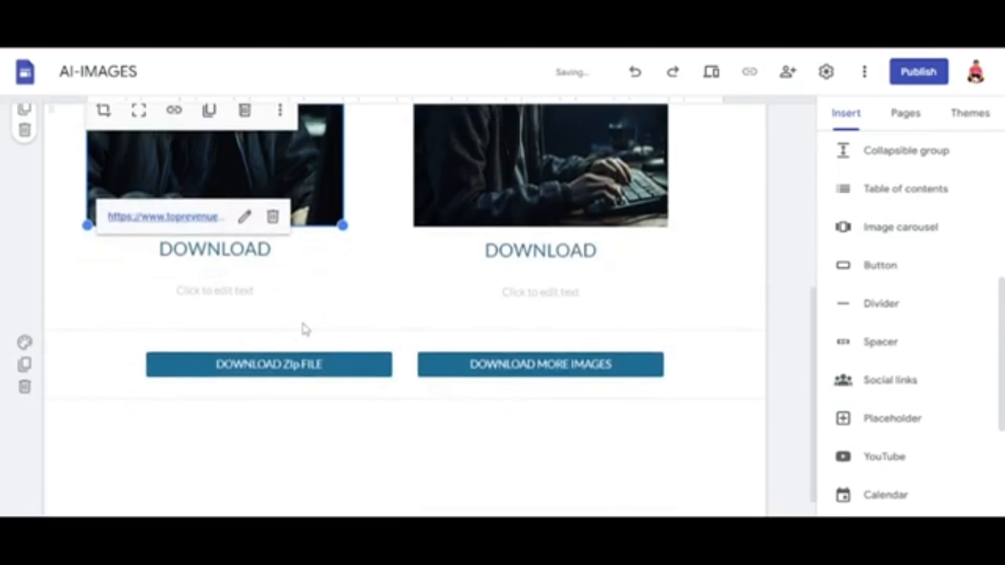
left_click(260, 218)
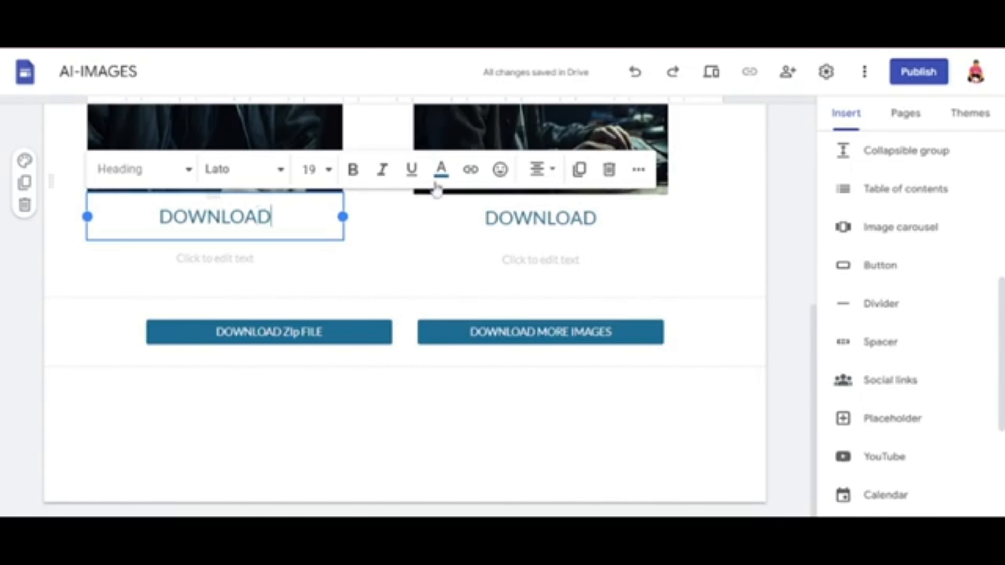
left_click(470, 170)
left_click(316, 302)
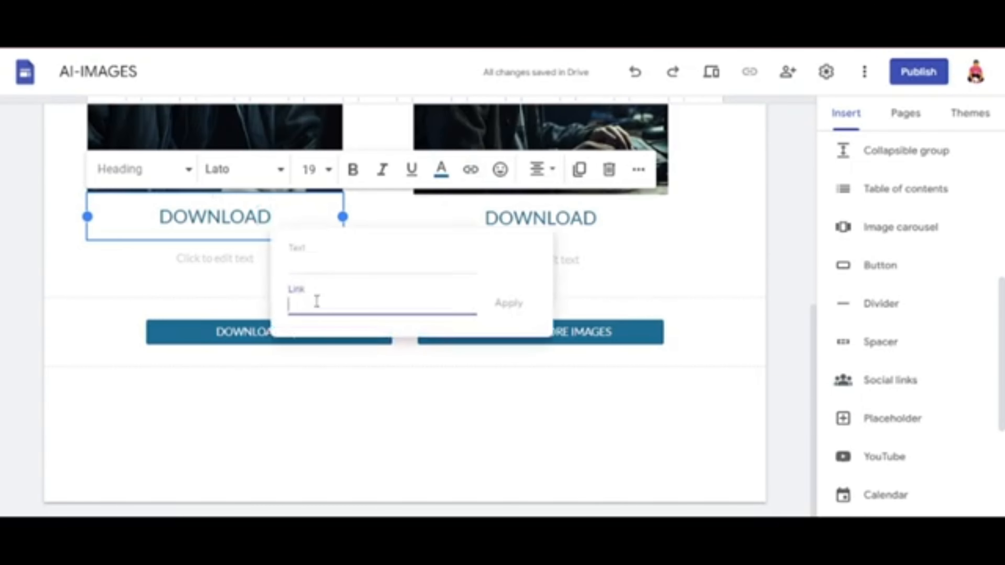
key("ctrl+v")
left_click(503, 309)
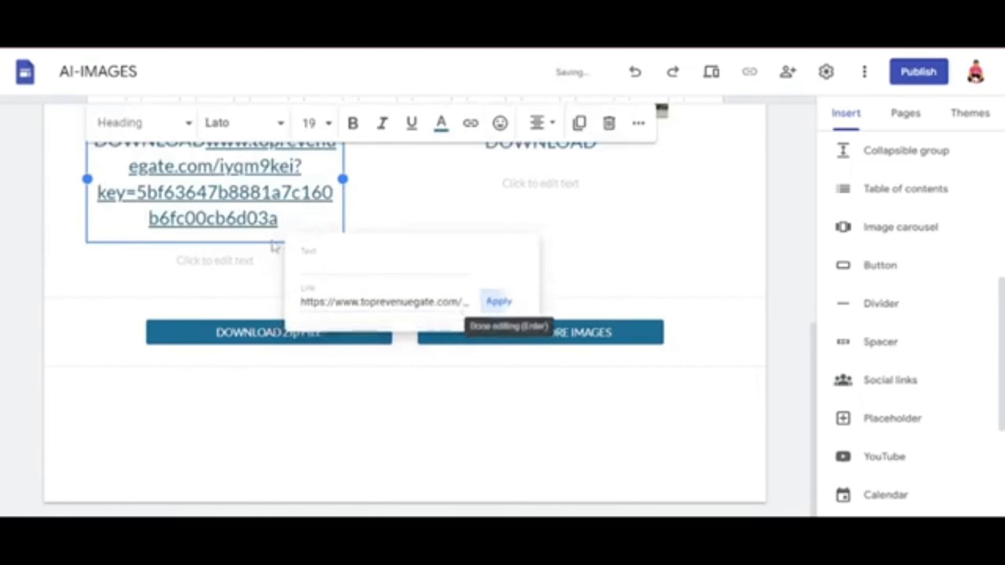
key("ctrl+z")
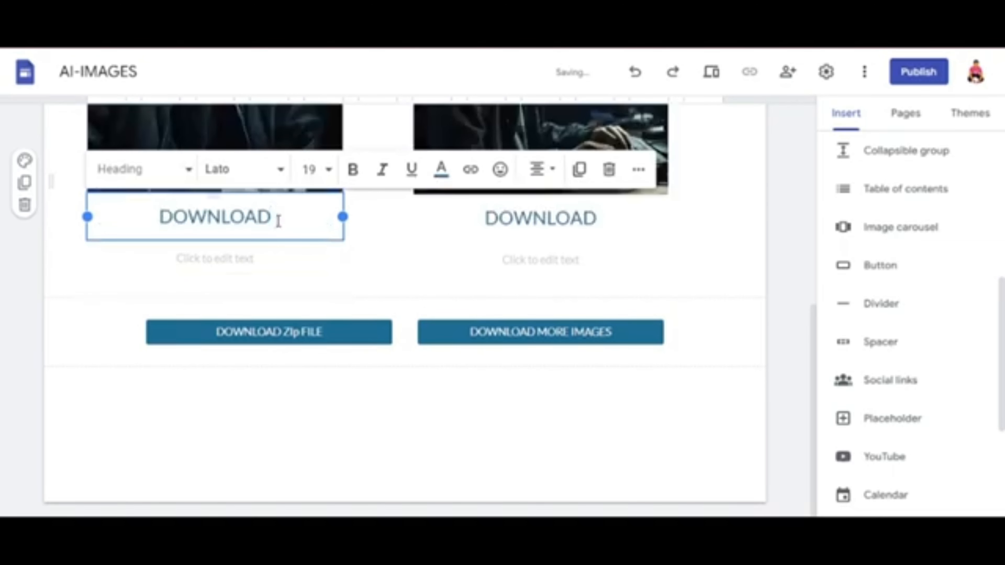
left_click_drag(277, 217, 132, 218)
left_click(470, 169)
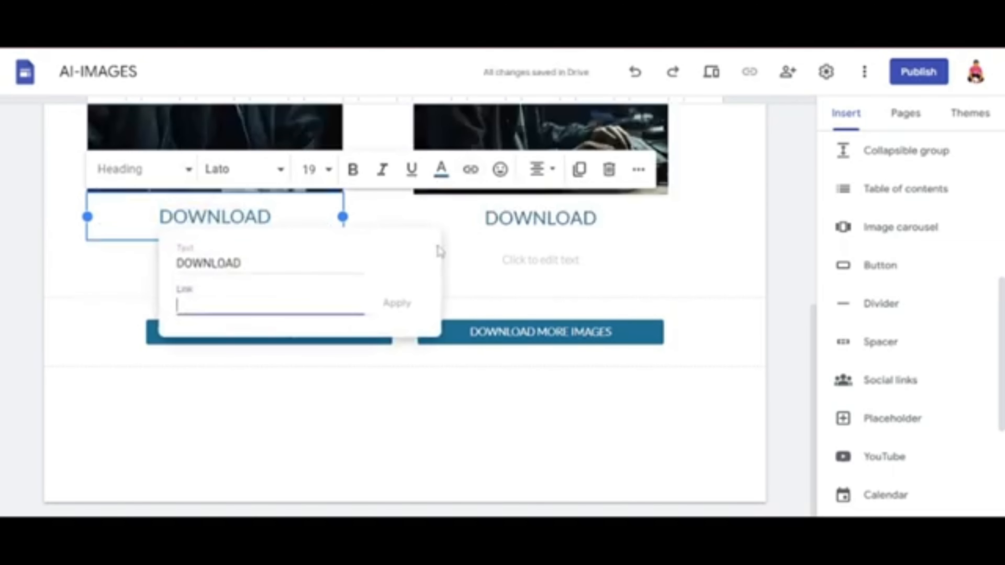
key("ctrl+v")
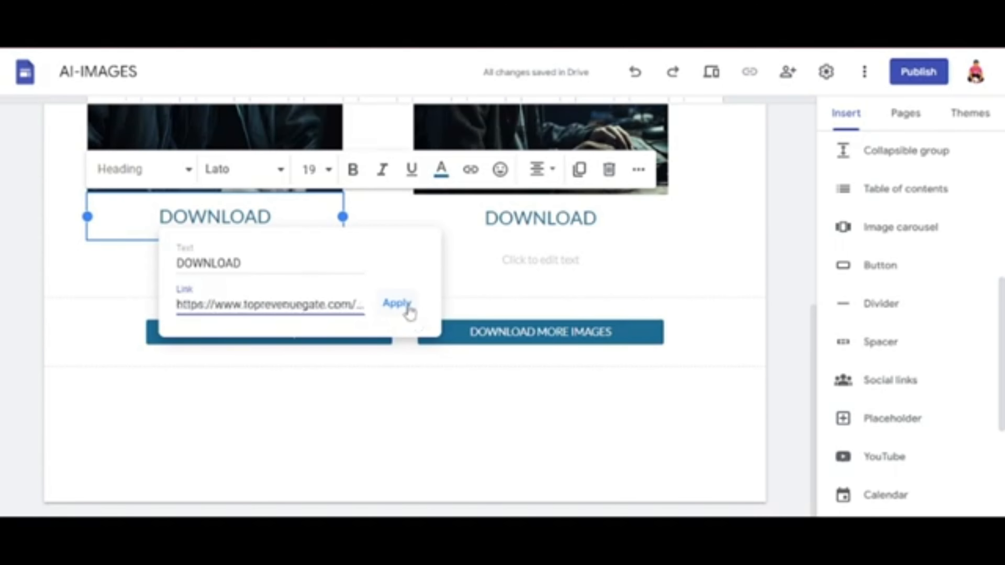
left_click(397, 304)
Step: Hyperlink the word DOWNLOAD under the right image to the ad URL
left_click(548, 218)
left_click_drag(605, 224, 433, 220)
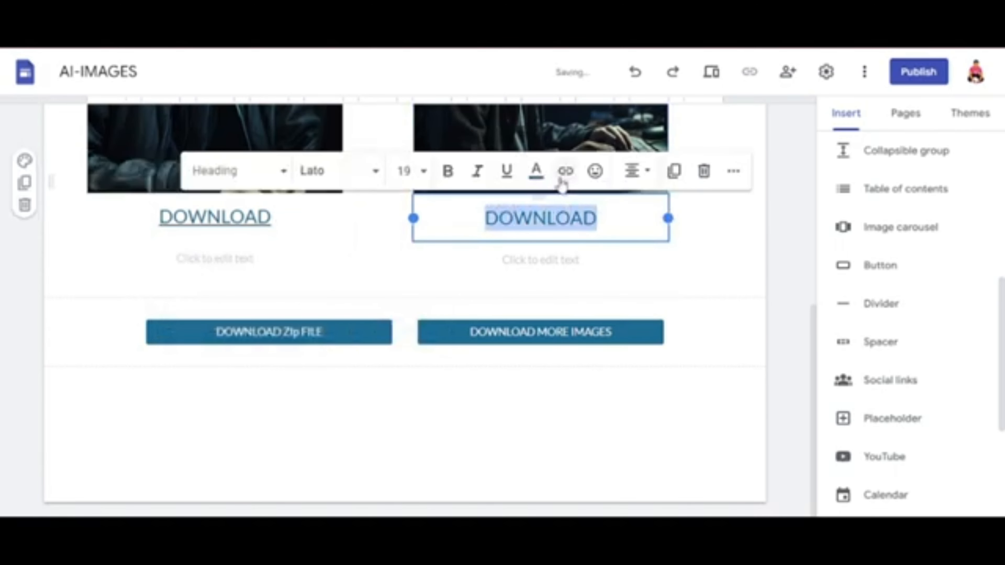
left_click(565, 171)
key("ctrl+v")
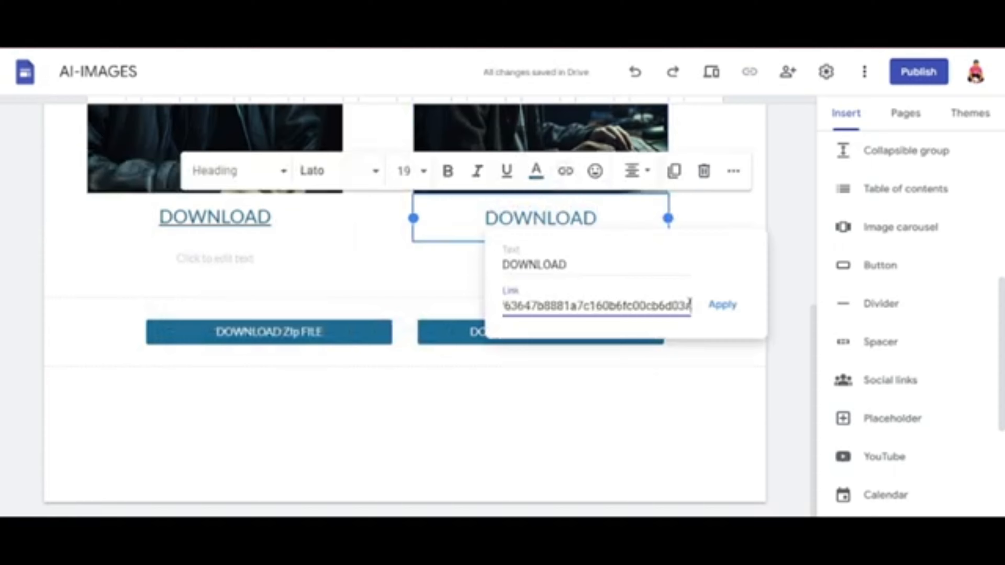
left_click(723, 305)
scroll(630, 412, "up", 5)
scroll(629, 412, "up", 3)
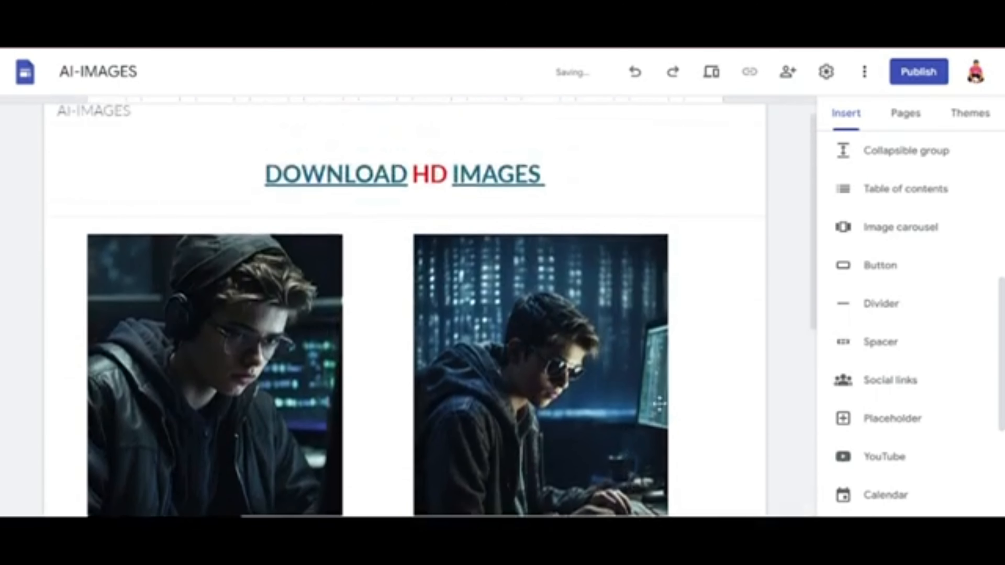
Step: Review the finished AI-IMAGES page, then start a new pin via Pinterest's Create
scroll(446, 271, "down", 4)
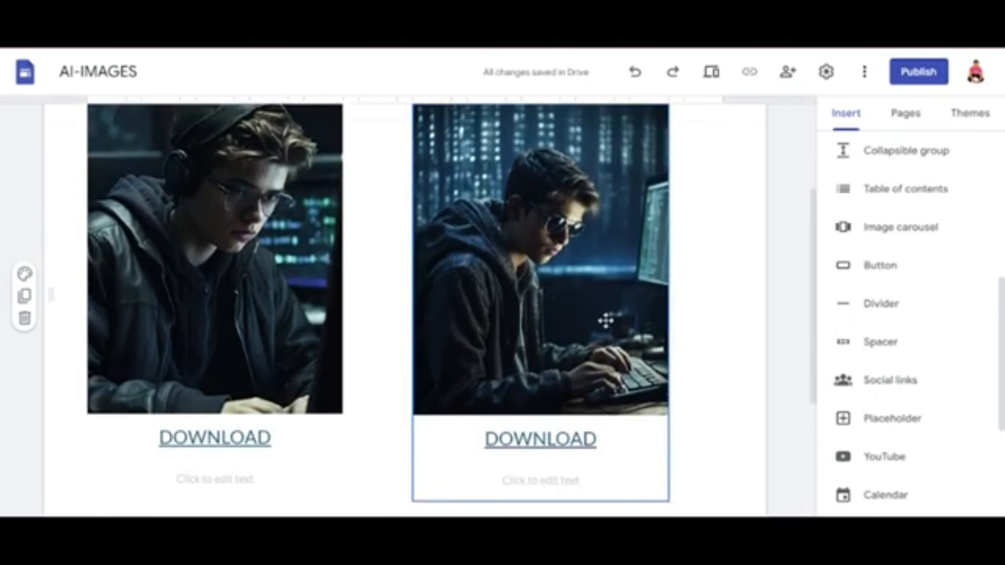
scroll(606, 321, "up", 2)
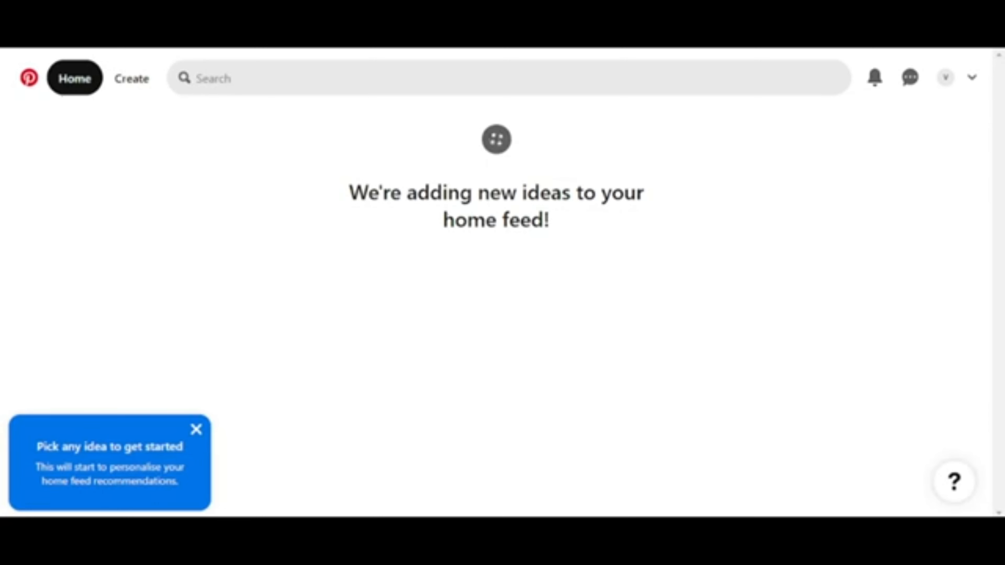
left_click(138, 79)
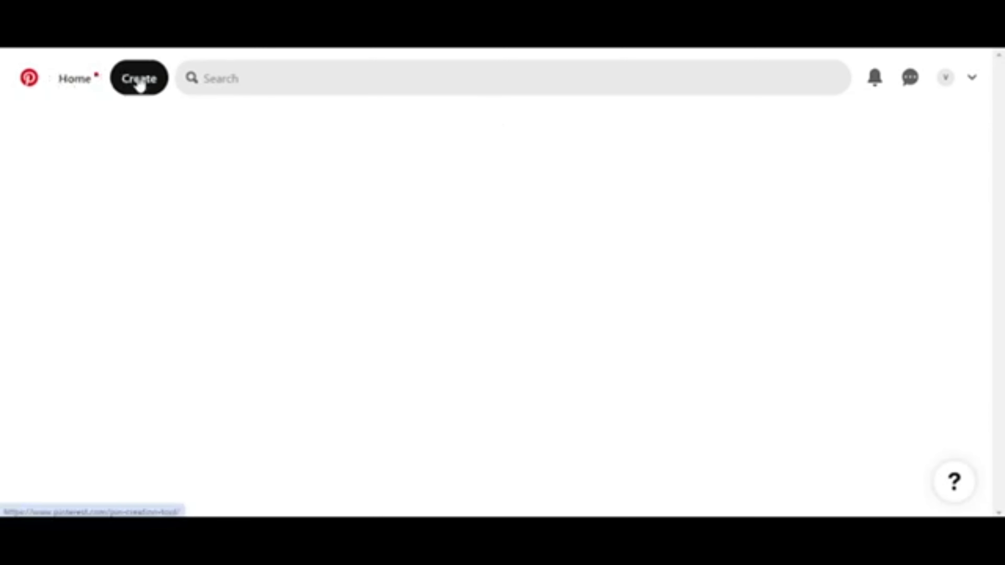